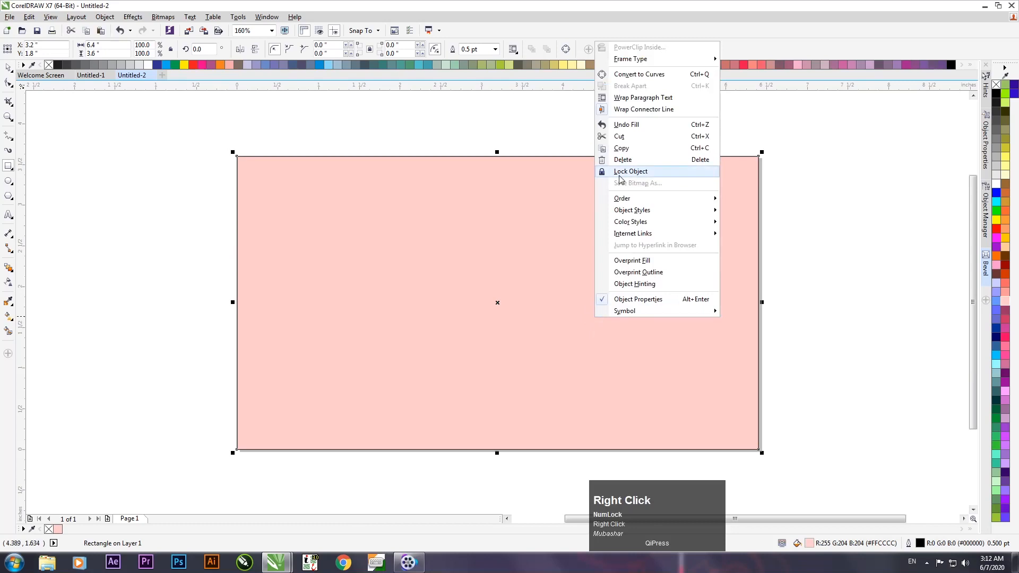
Lock the pink background rectangle in place and deselect it
click(618, 172)
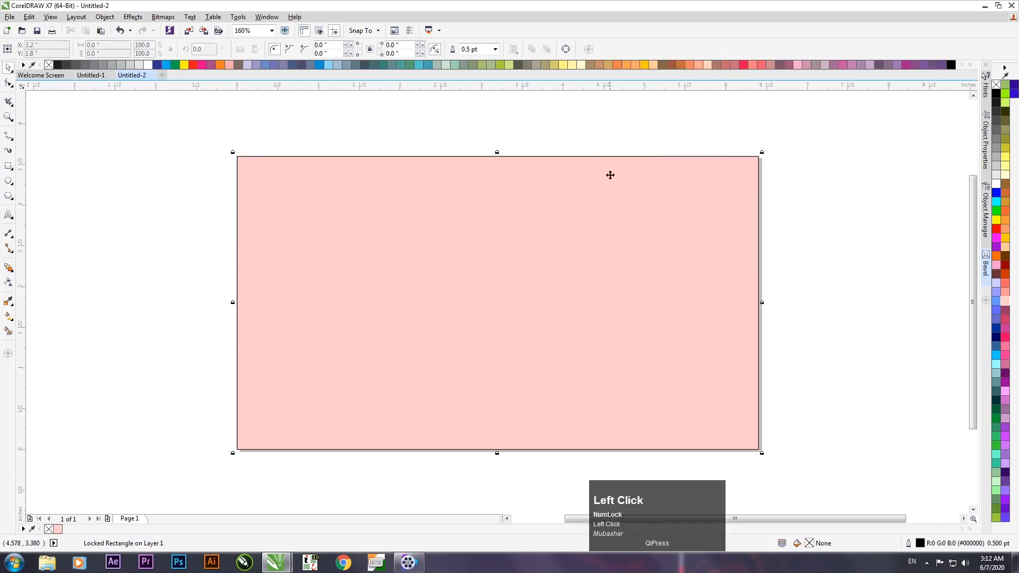
click(173, 241)
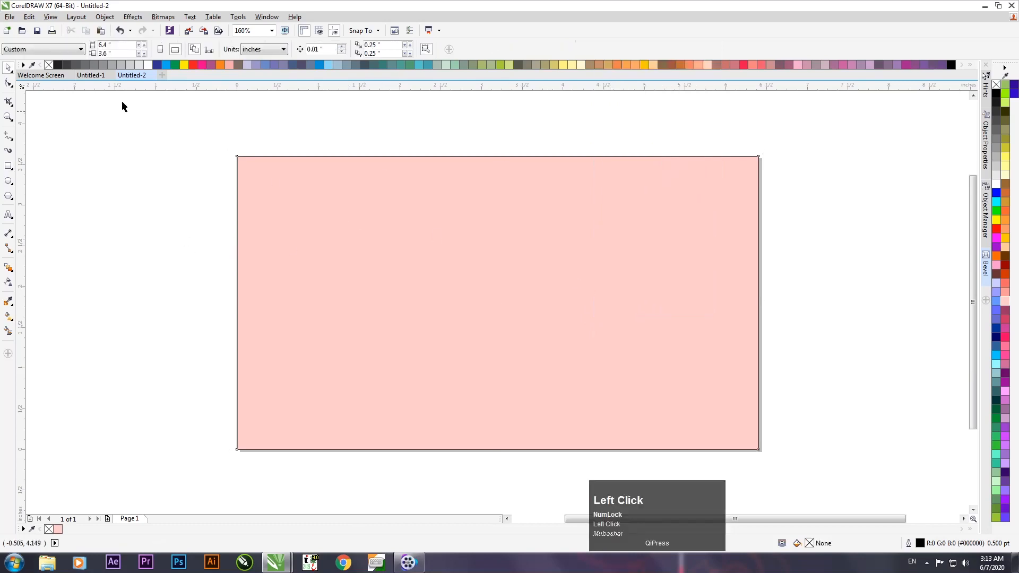
Copy the black calligraphy curve from the Untitled-1 document
click(91, 75)
drag(483, 277, 457, 306)
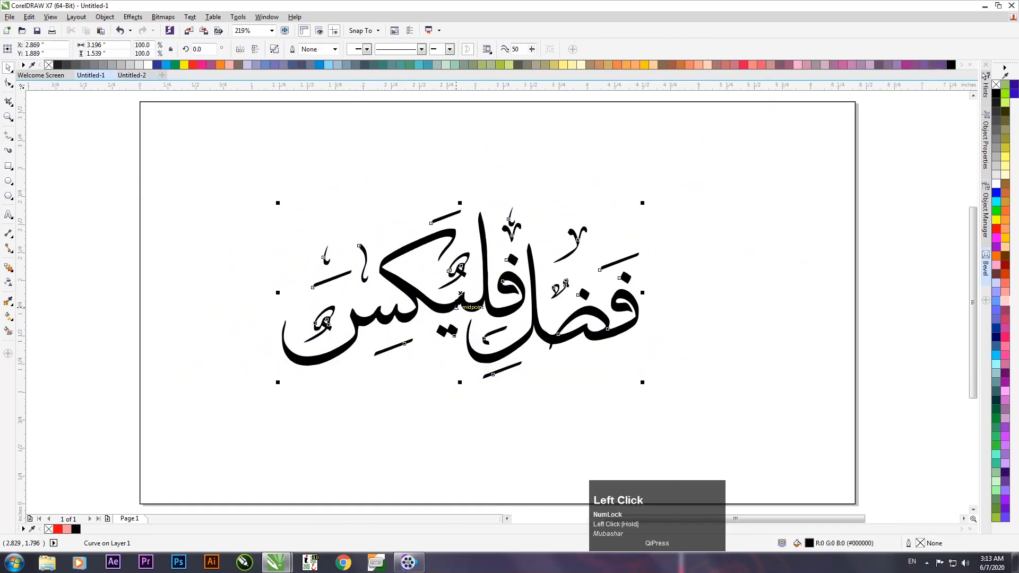
key(ctrl)
key(ctrl+c)
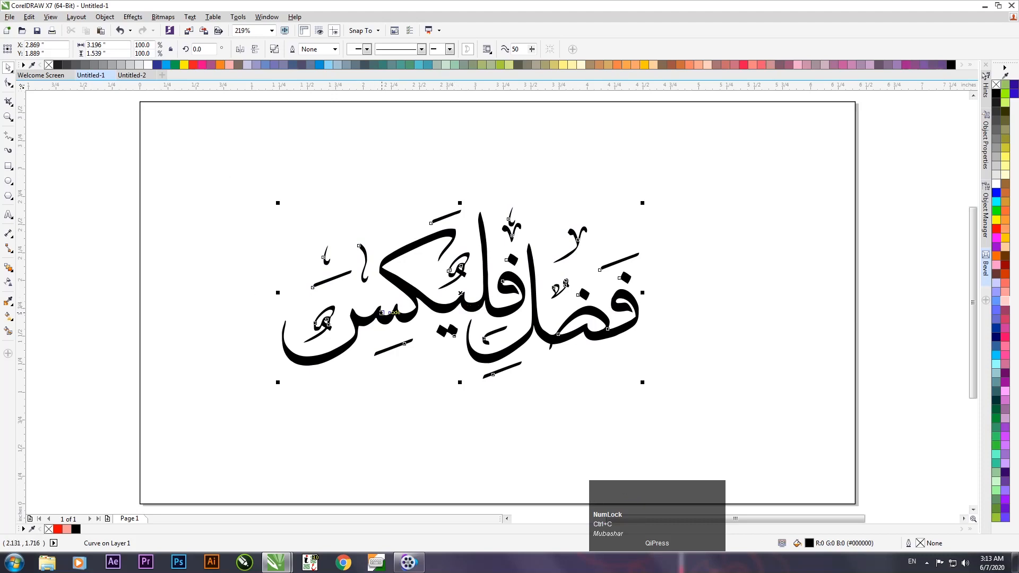
right_click(379, 313)
click(427, 147)
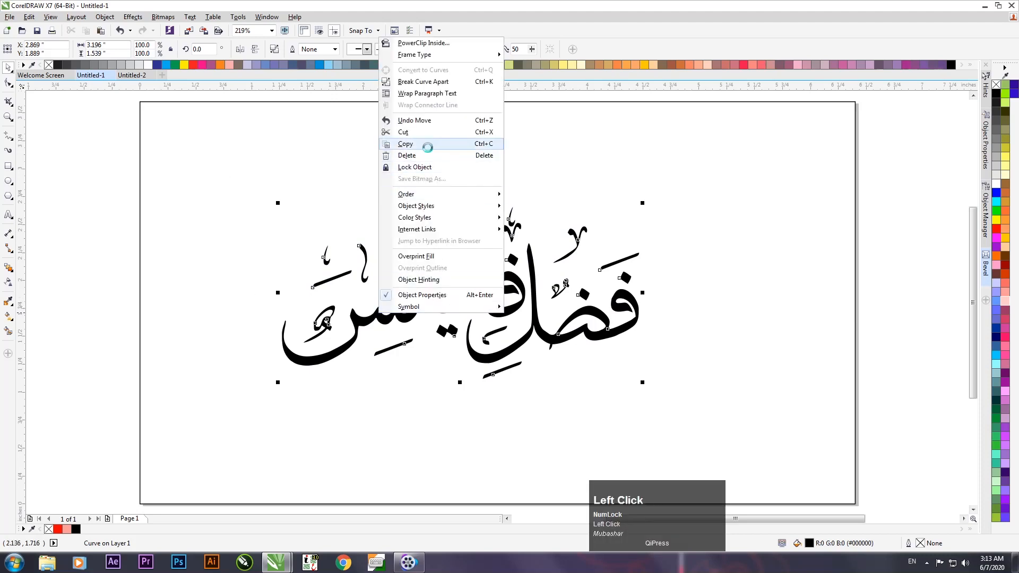
Paste the calligraphy into Untitled-2 and move it near the centre of the pink page
click(132, 75)
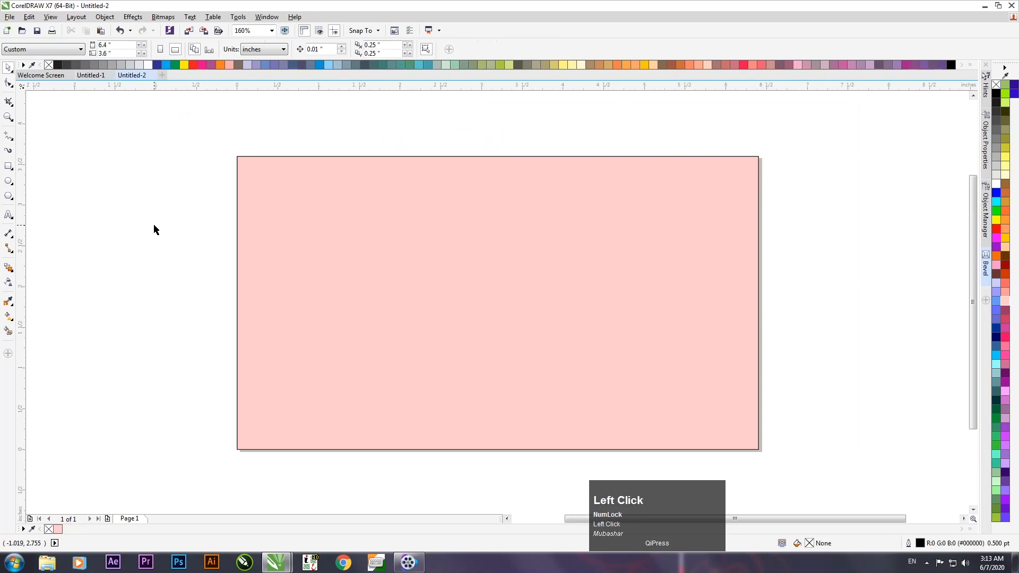
key(ctrl+v)
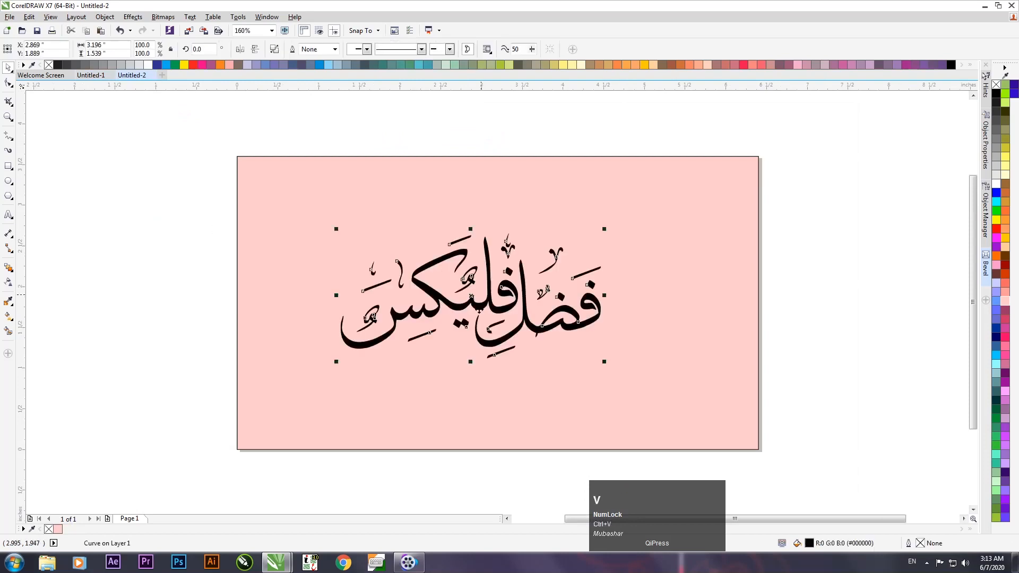
drag(480, 310, 517, 318)
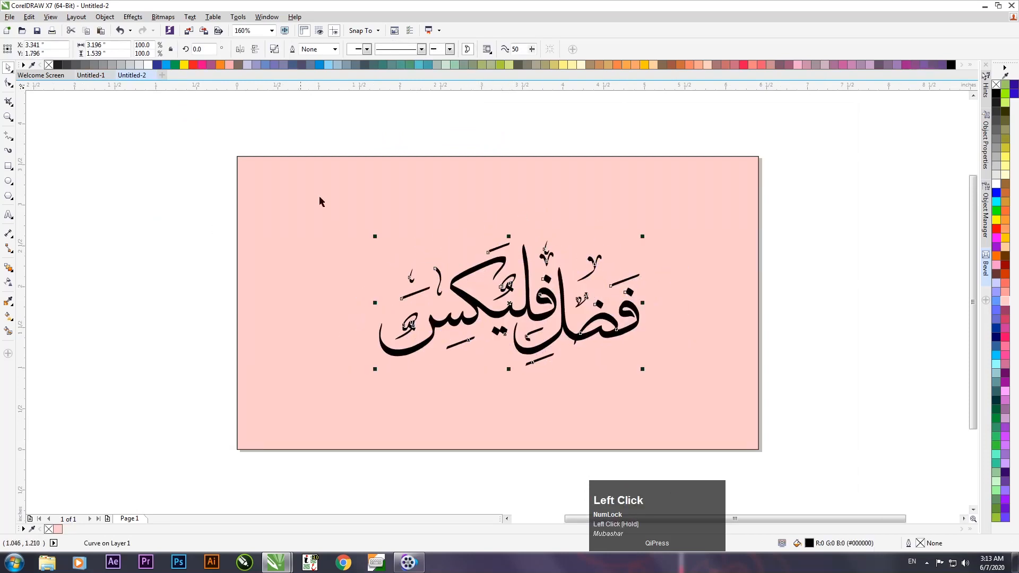
click(161, 288)
drag(508, 318, 501, 307)
key(F4)
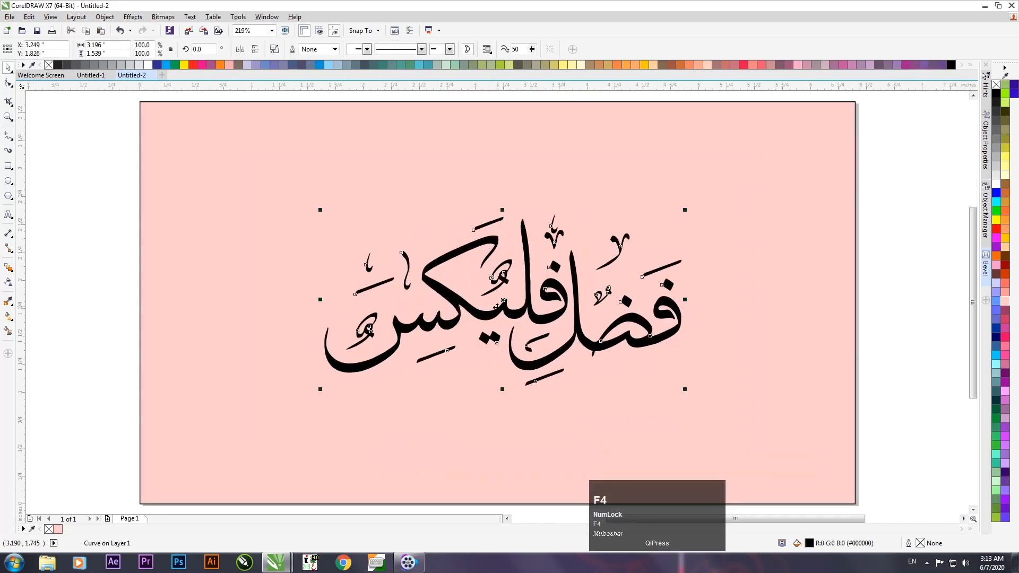
Enlarge the calligraphy proportionally about its centre to about 4.23 × 2.04 inches
drag(318, 390, 261, 455)
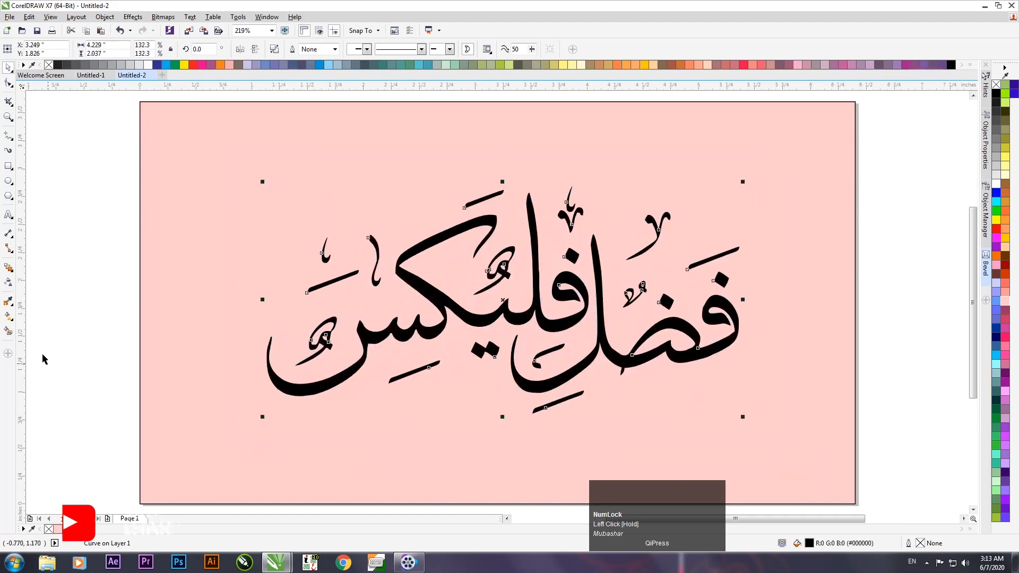
click(66, 357)
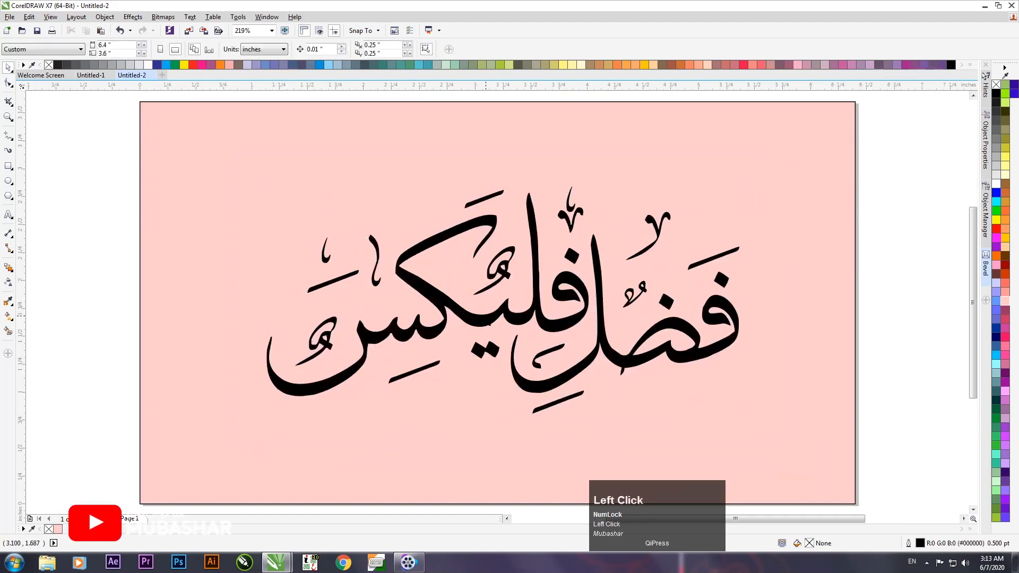
click(483, 324)
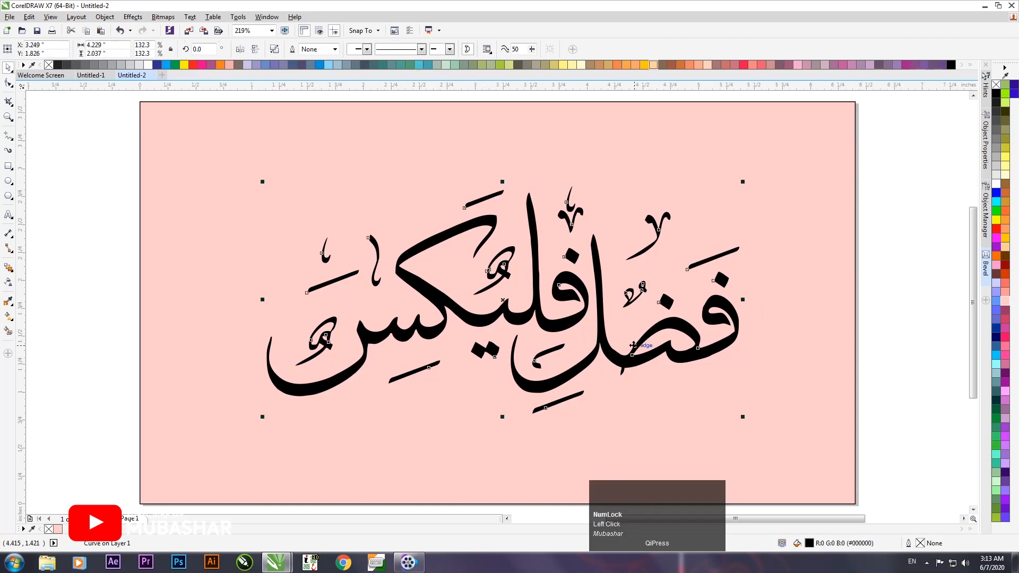
double_click(518, 247)
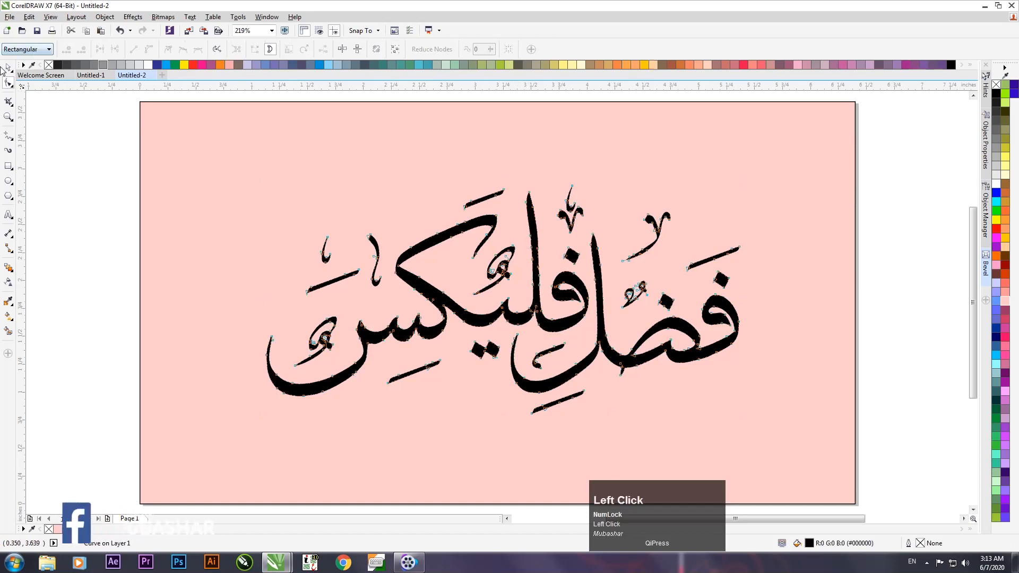
key(space)
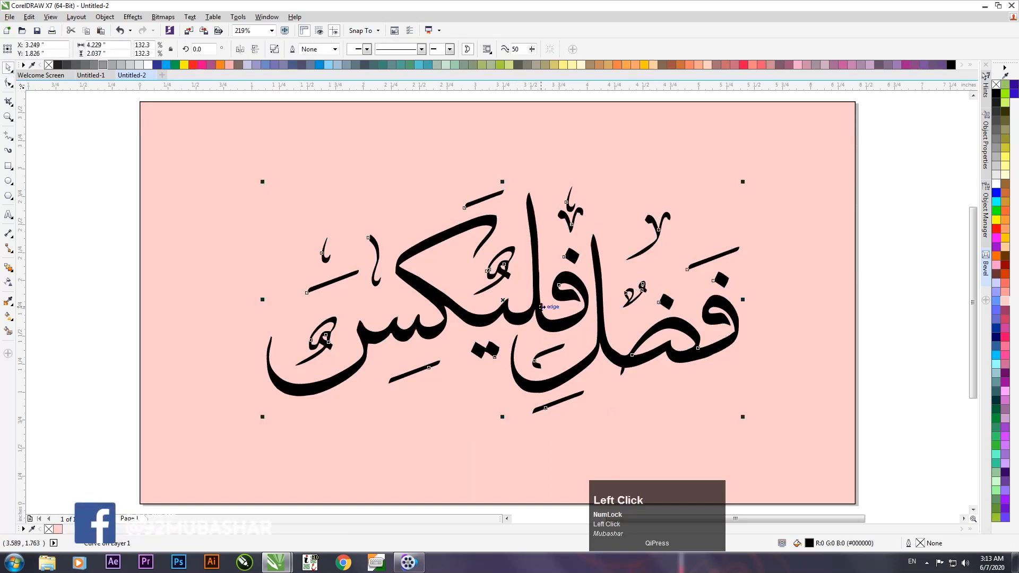
Rotate the calligraphy counterclockwise by about 15.8° and shift it back toward the middle of the page
click(541, 307)
drag(745, 185, 691, 132)
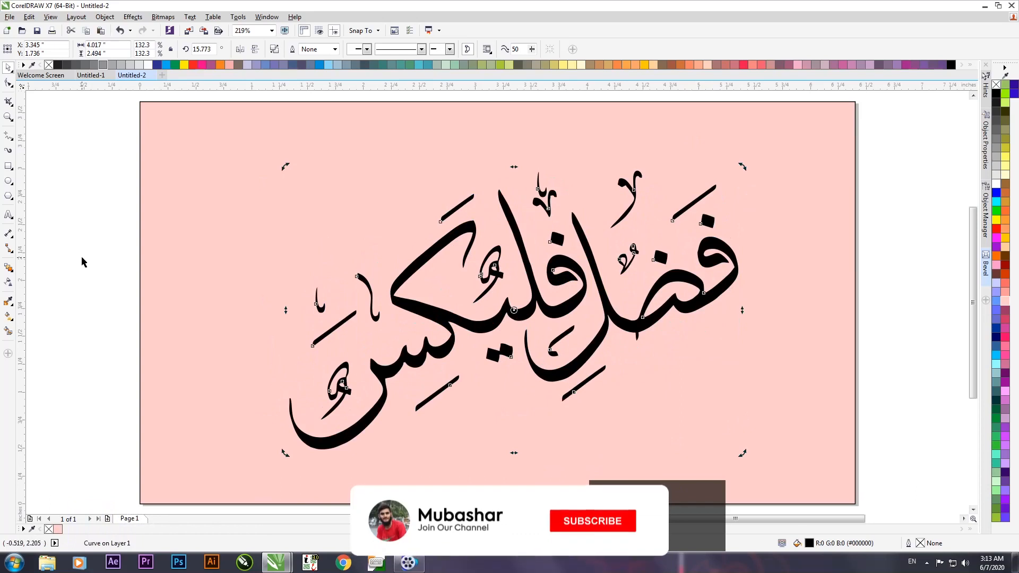
drag(488, 331, 472, 324)
Place a duplicate of the rotated calligraphy on the empty area to the right of the page
scroll(361, 340, down, 3)
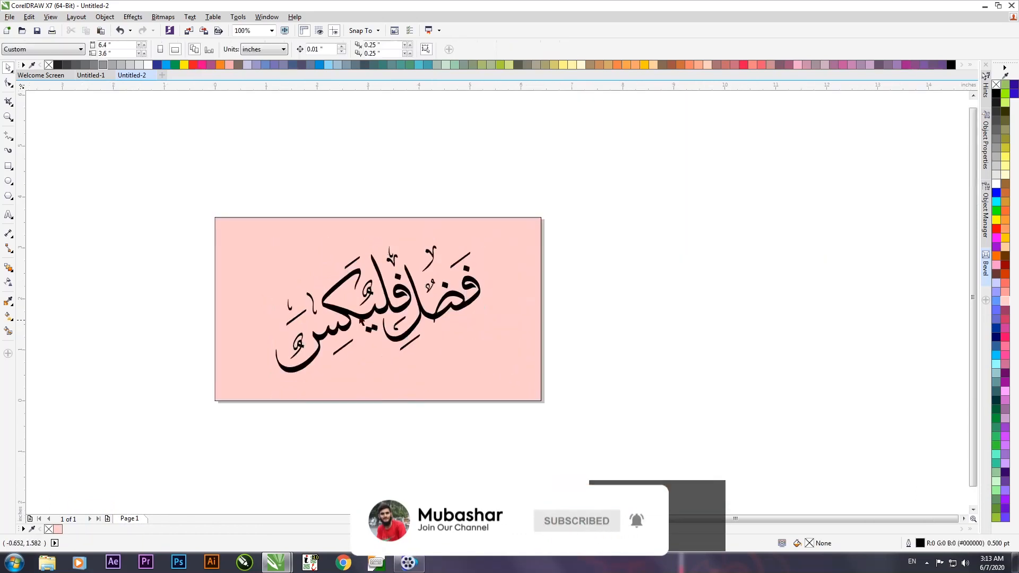
drag(385, 313, 678, 315)
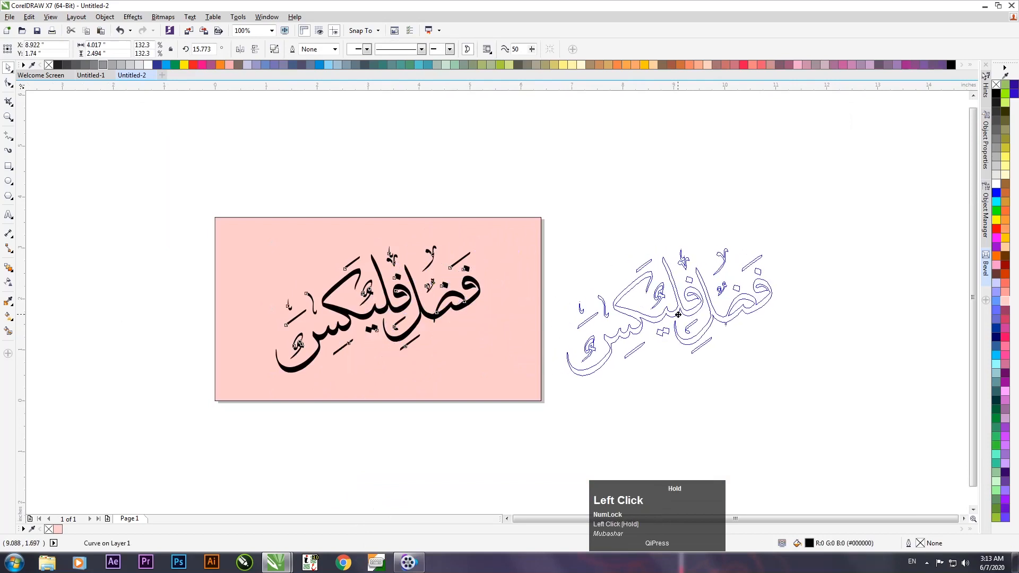
drag(678, 315, 700, 312)
right_click(700, 312)
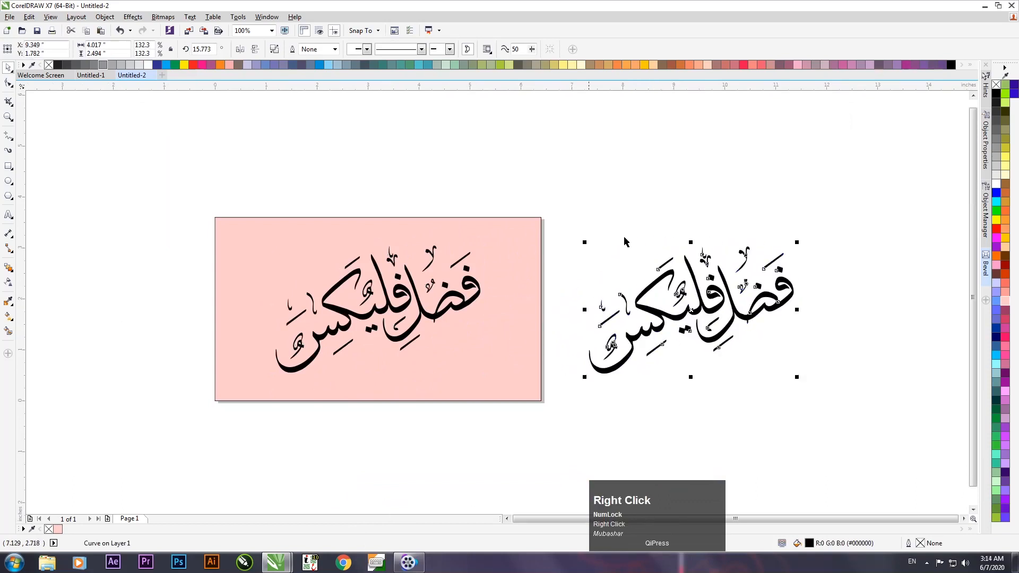
Centre the original calligraphy on the page
scroll(196, 275, down, 4)
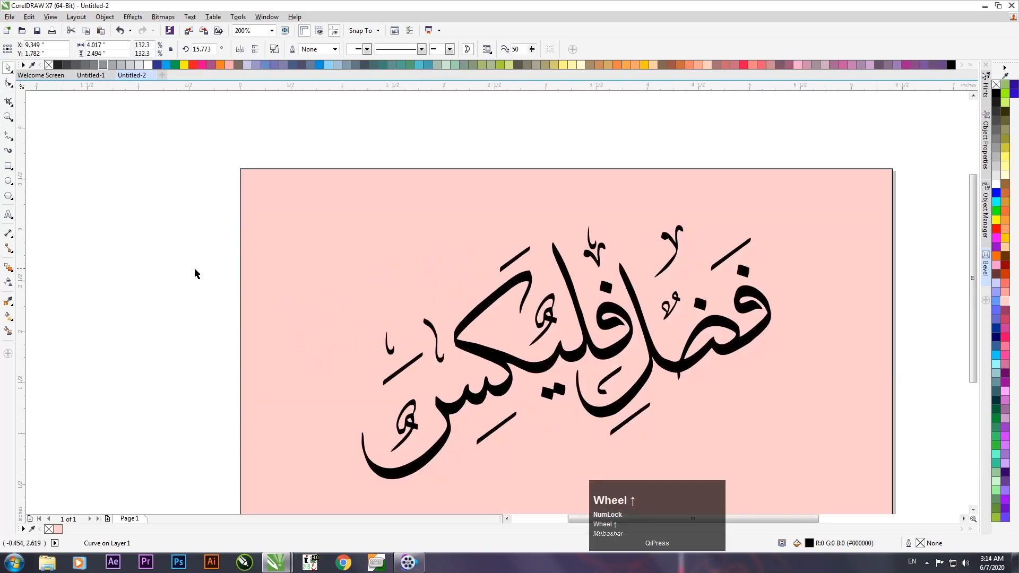
scroll(310, 343, down, 2)
scroll(314, 342, up, 2)
scroll(285, 335, down, 1)
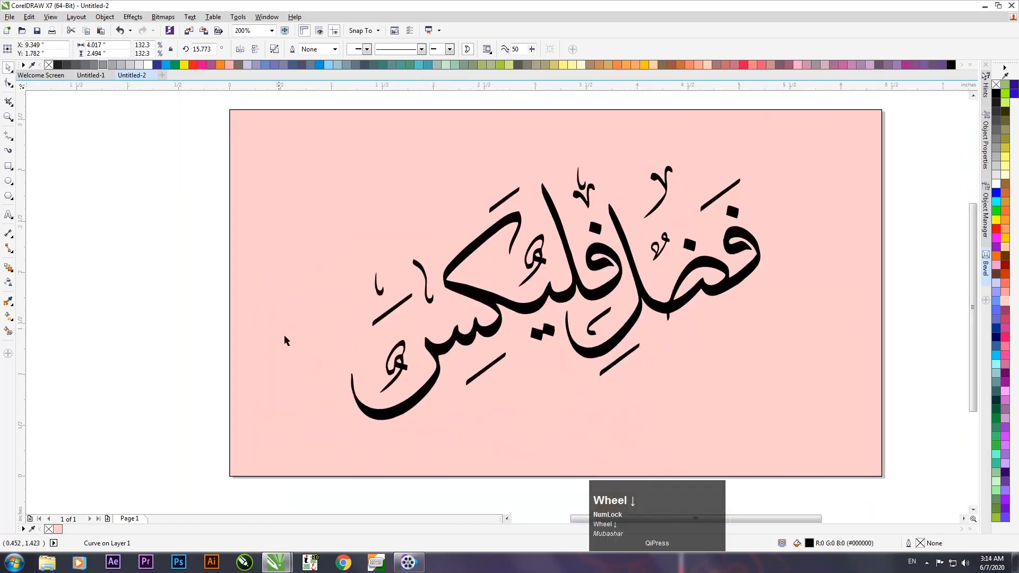
click(158, 251)
click(549, 295)
drag(550, 295, 536, 285)
key(Escape)
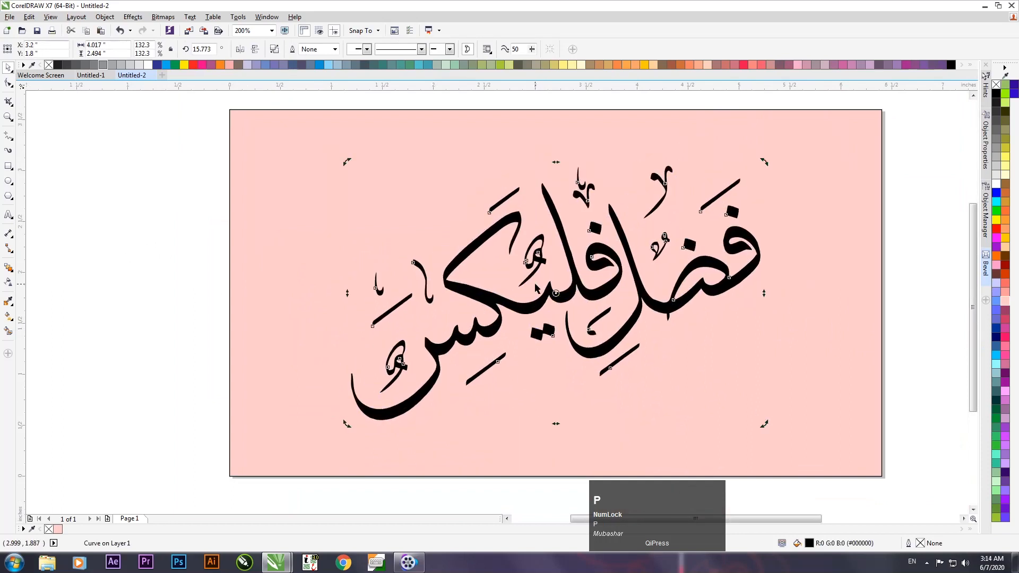
Duplicate the calligraphy with a slight offset up and to the left, and fill the copy with blue #0000FF
drag(549, 313, 540, 307)
right_click(539, 306)
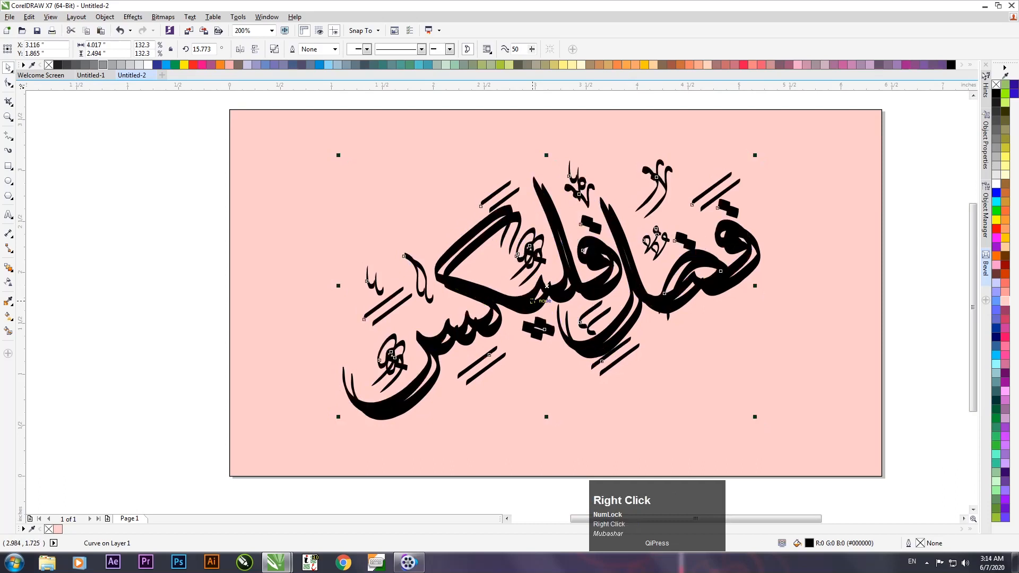
click(996, 193)
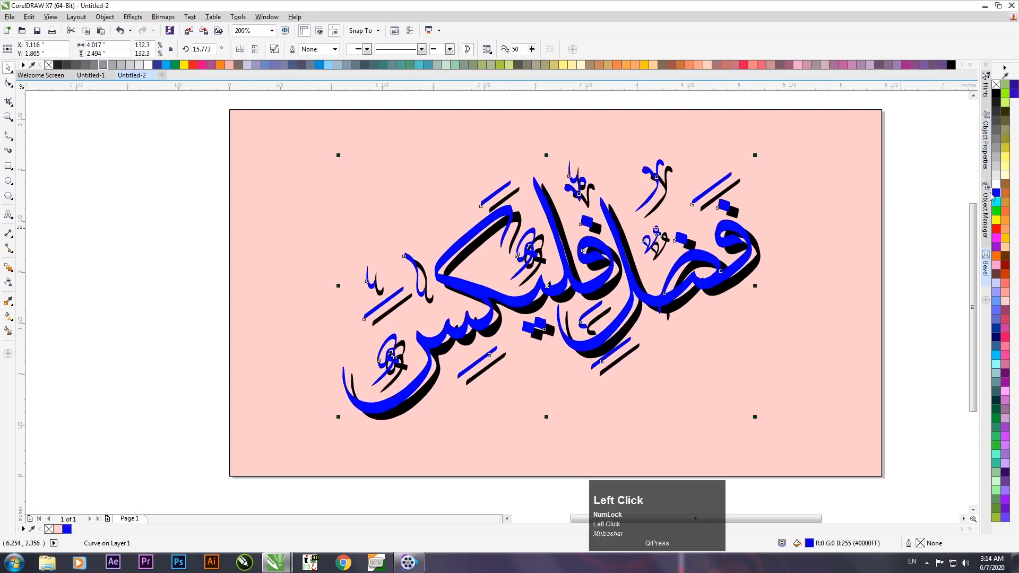
click(138, 302)
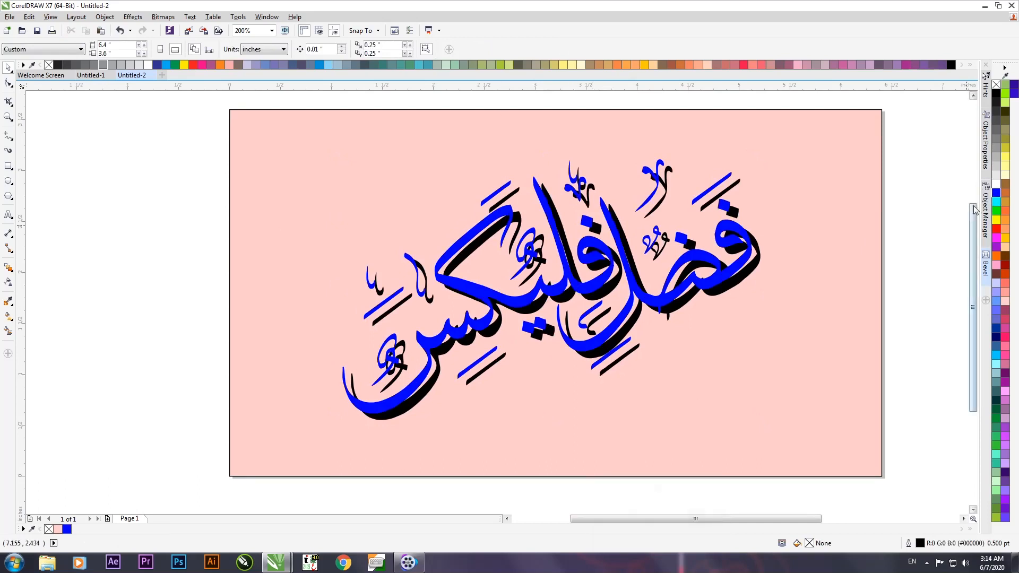
Align the blue and black calligraphy on a common vertical centre line
drag(825, 97, 270, 491)
key(c)
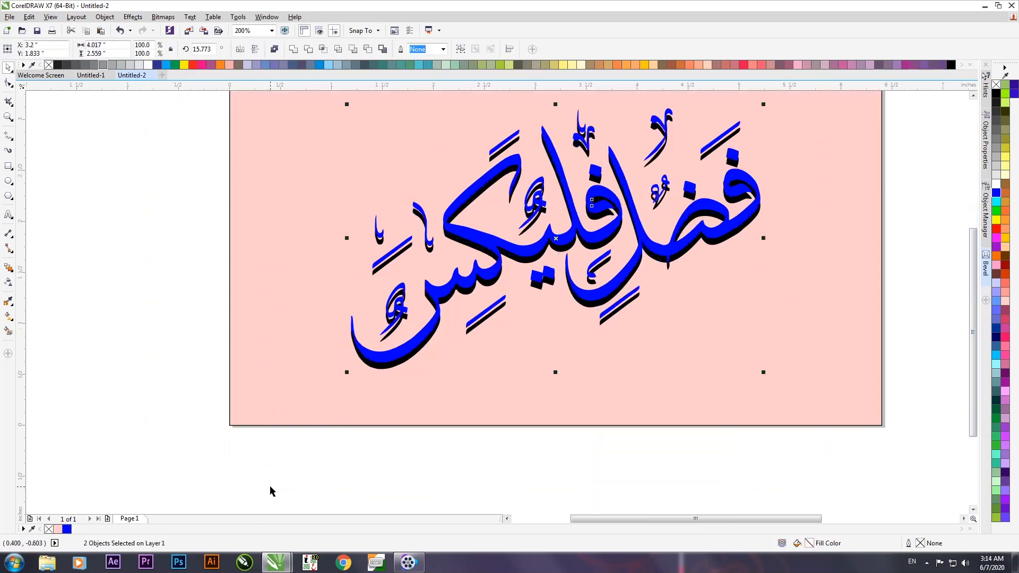
click(158, 335)
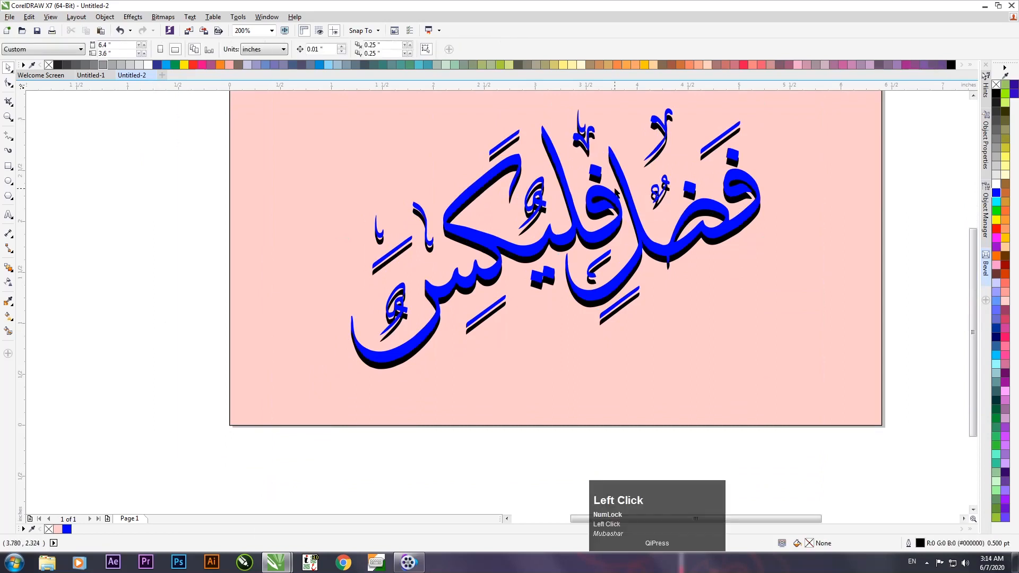
Nudge the blue calligraphy up by 0.01 inch
scroll(593, 190, up, 1)
click(523, 200)
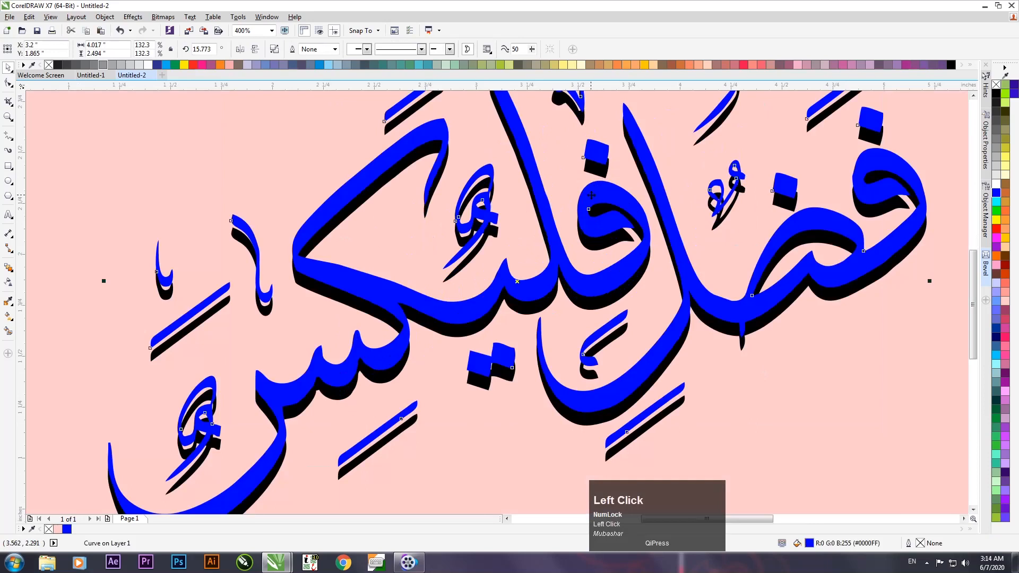
scroll(523, 200, down, 2)
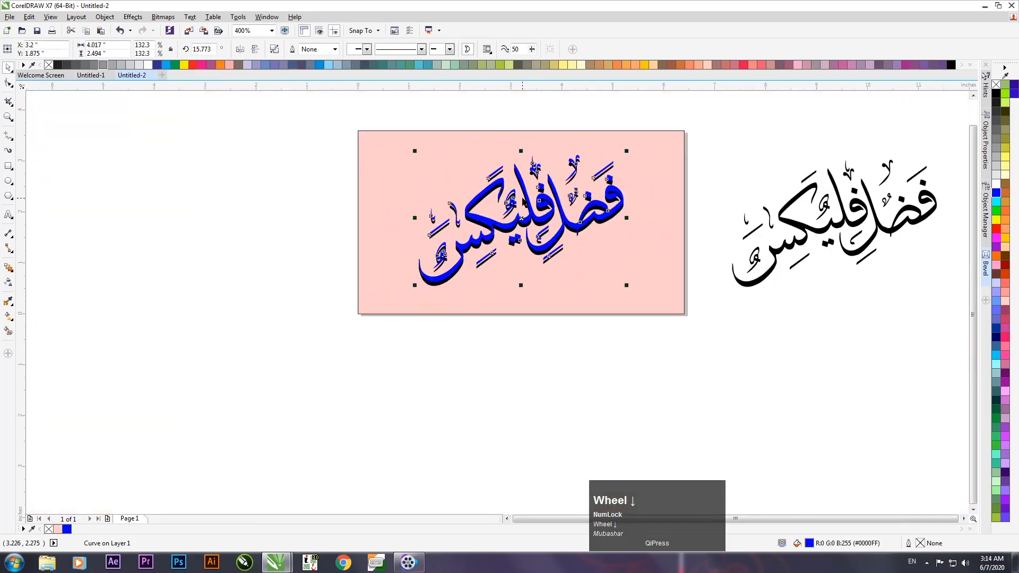
click(253, 293)
scroll(531, 318, up, 1)
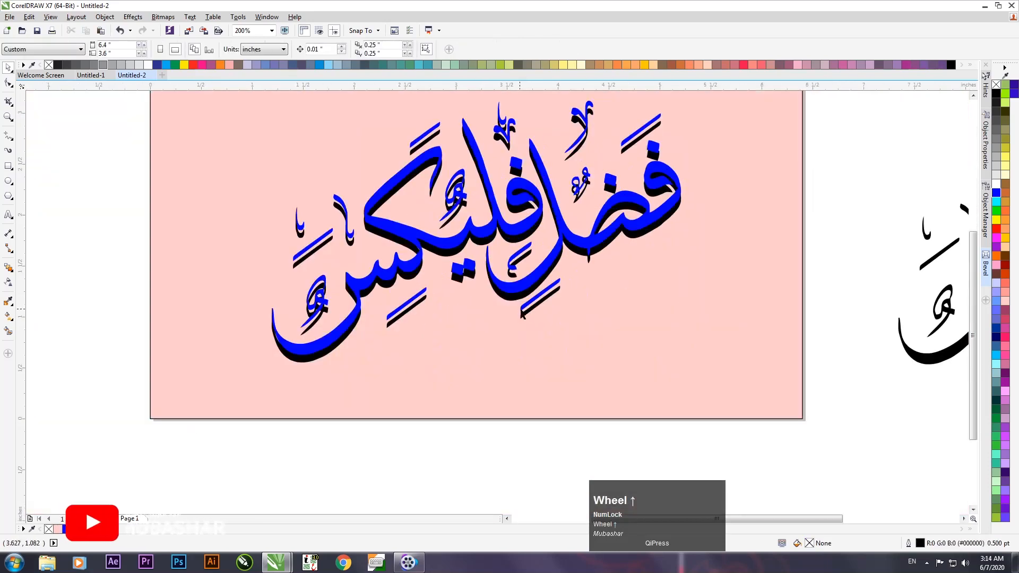
Fill the black calligraphy beneath the blue copy with dark red #910000
click(525, 316)
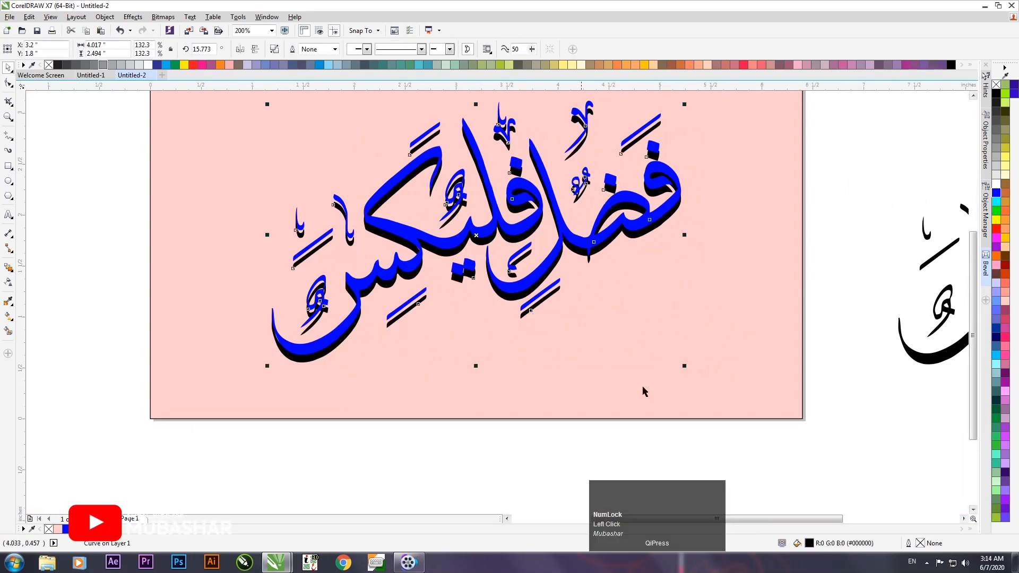
click(996, 228)
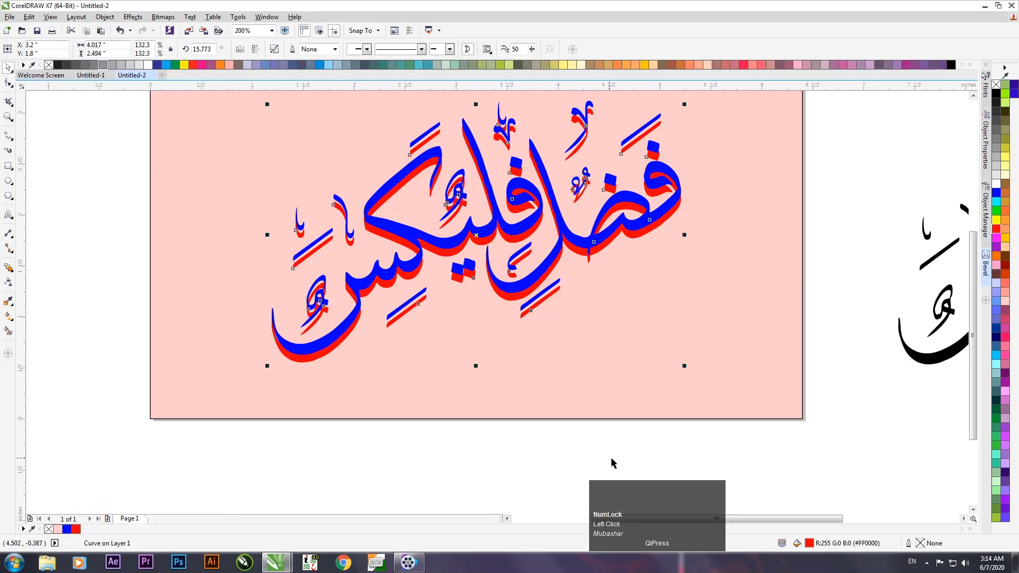
double_click(822, 545)
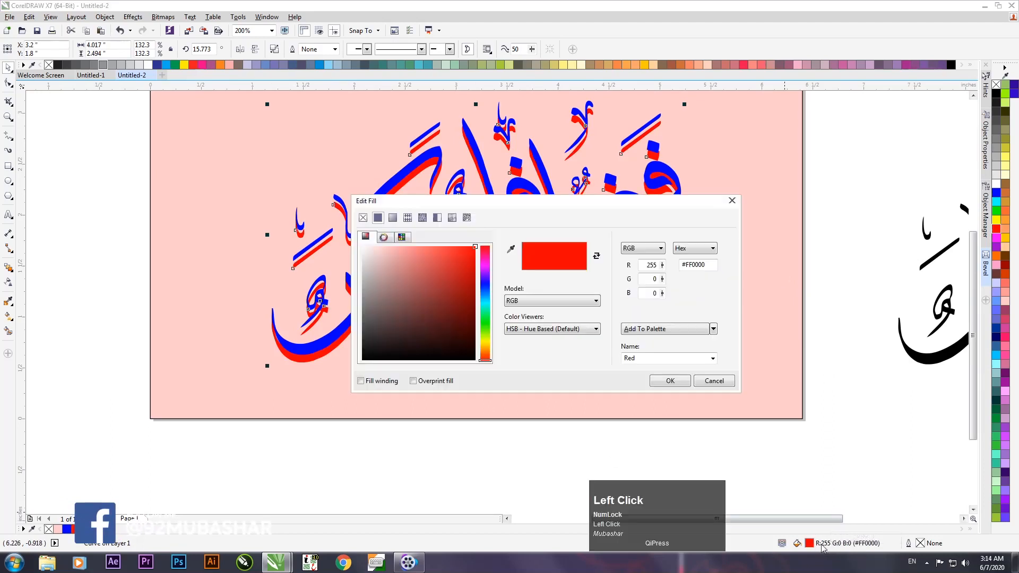
drag(392, 203, 434, 203)
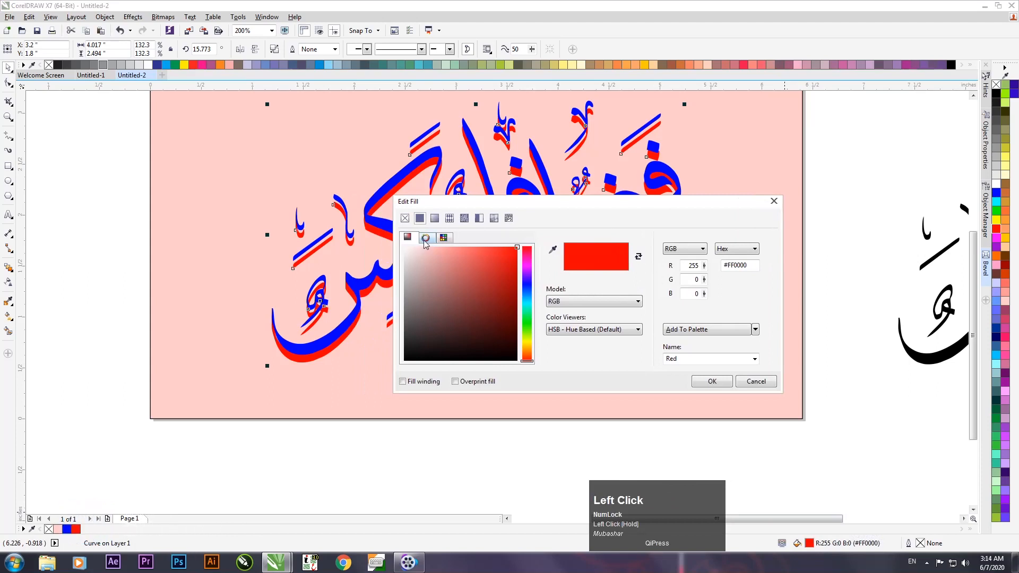
click(515, 247)
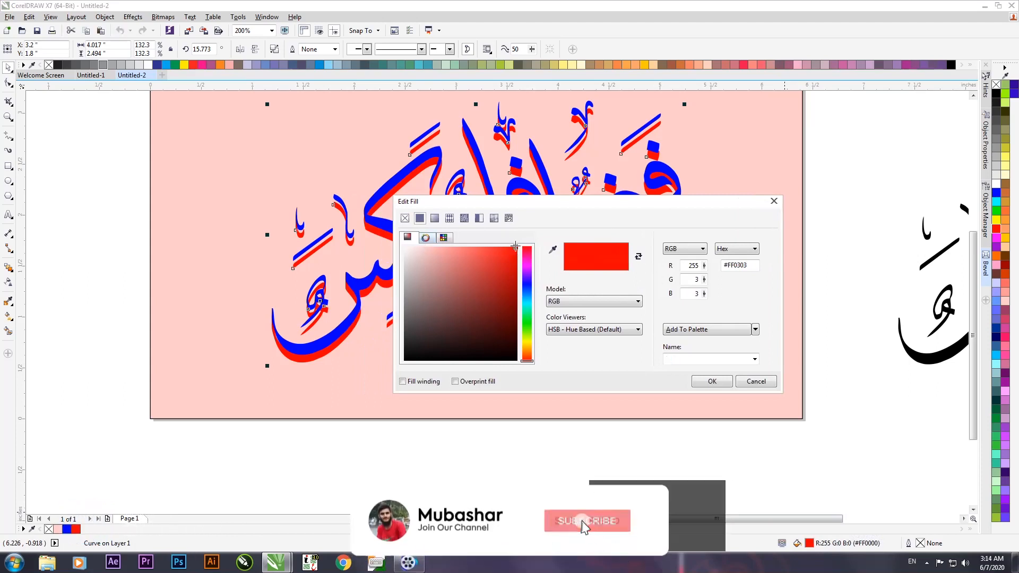
drag(515, 247, 524, 299)
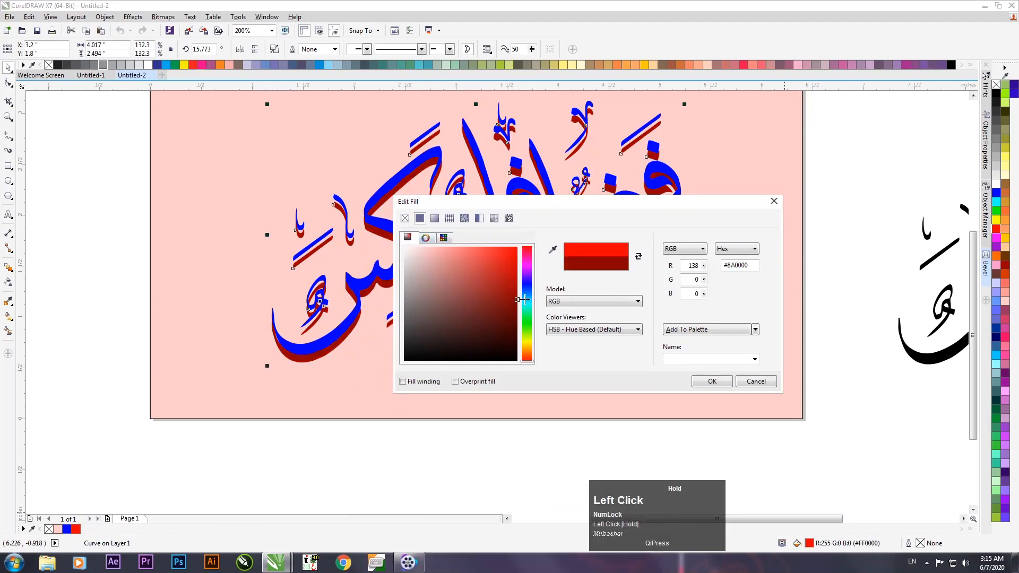
drag(543, 216, 643, 249)
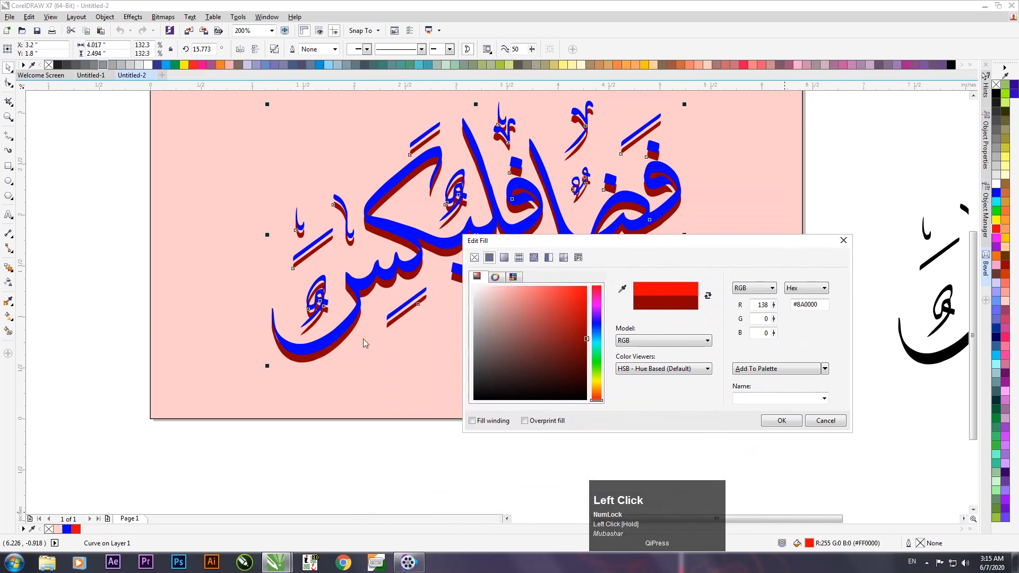
drag(586, 341, 587, 345)
click(783, 423)
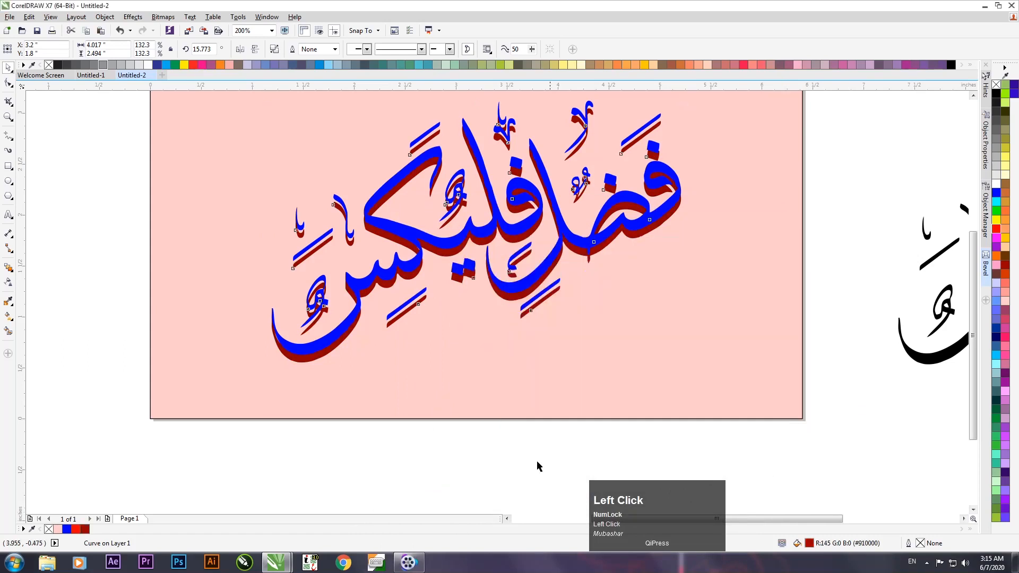
Fill the blue calligraphy with red #FF0000
click(539, 466)
click(518, 285)
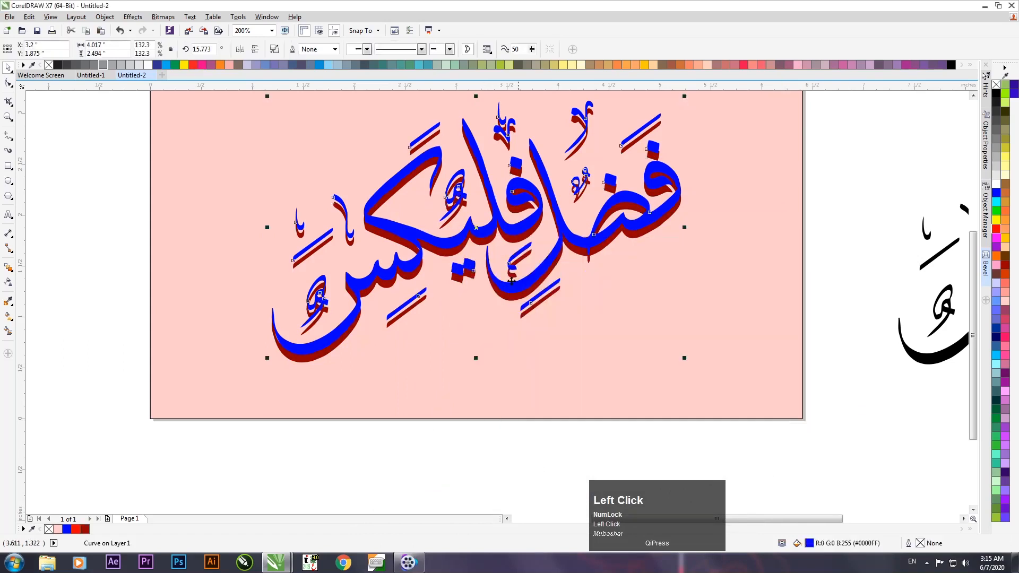
click(996, 229)
Blend the red calligraphy with the dark red copy beneath it using the Blend tool
scroll(438, 316, down, 2)
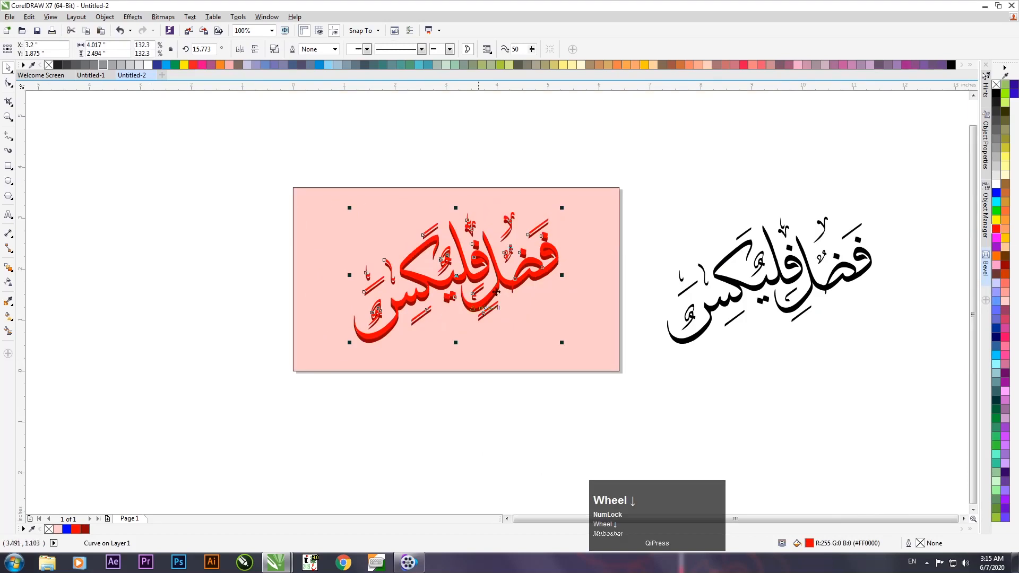
drag(603, 164, 318, 434)
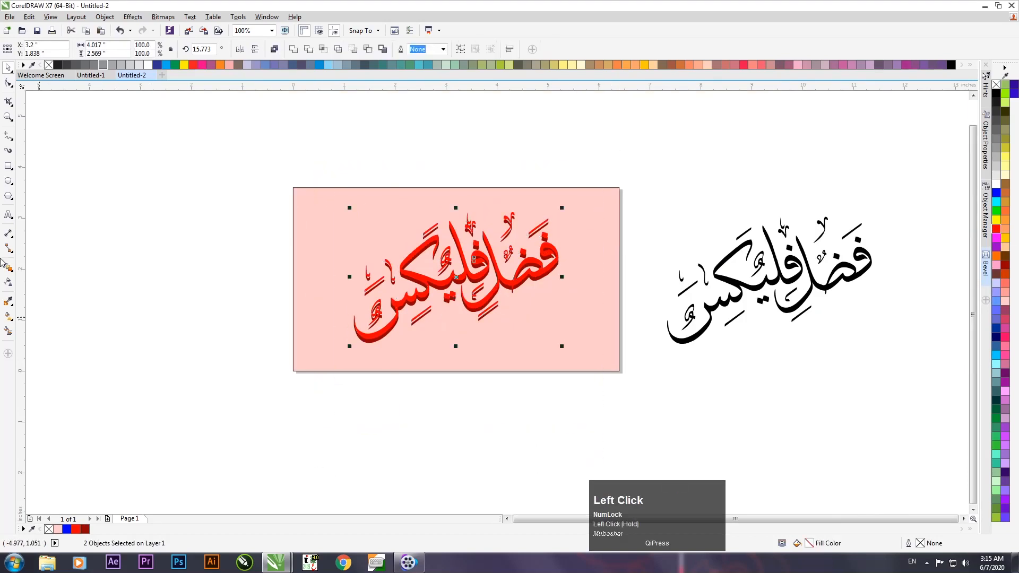
drag(9, 274, 57, 292)
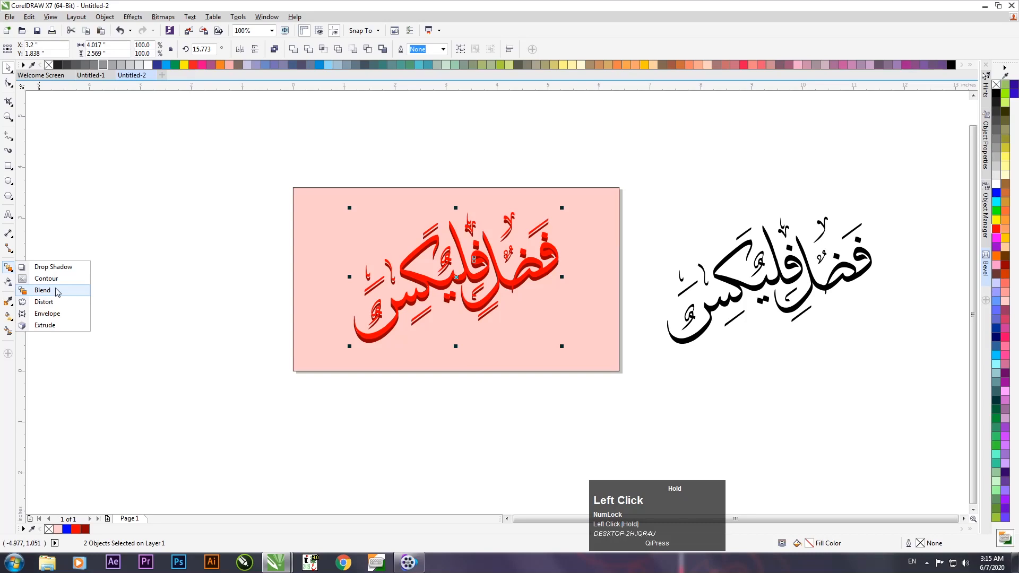
drag(57, 292, 57, 291)
scroll(489, 315, up, 1)
drag(418, 239, 454, 309)
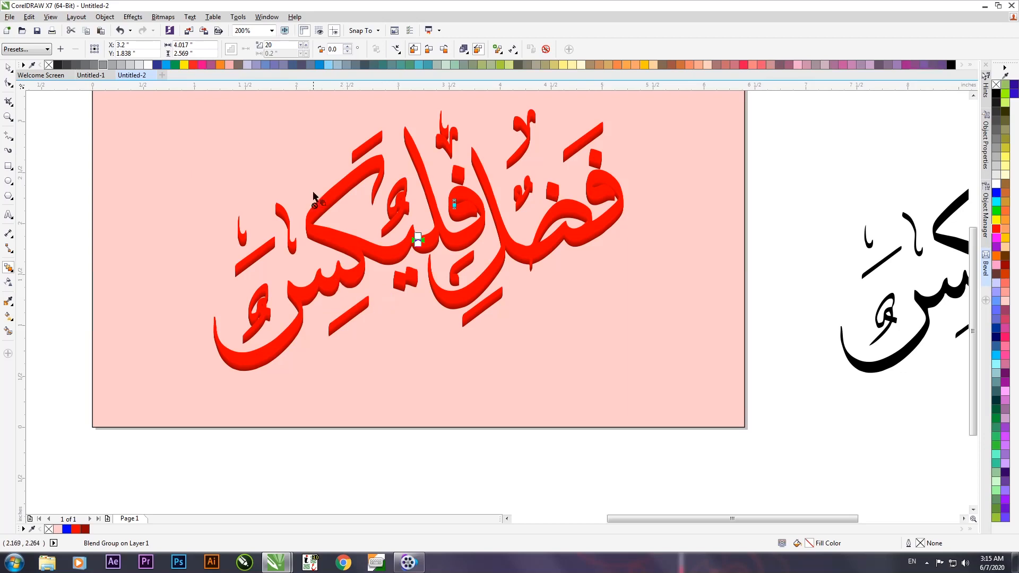
Set the calligraphy blend to 100 steps, check its edges up close and deselect it
click(285, 46)
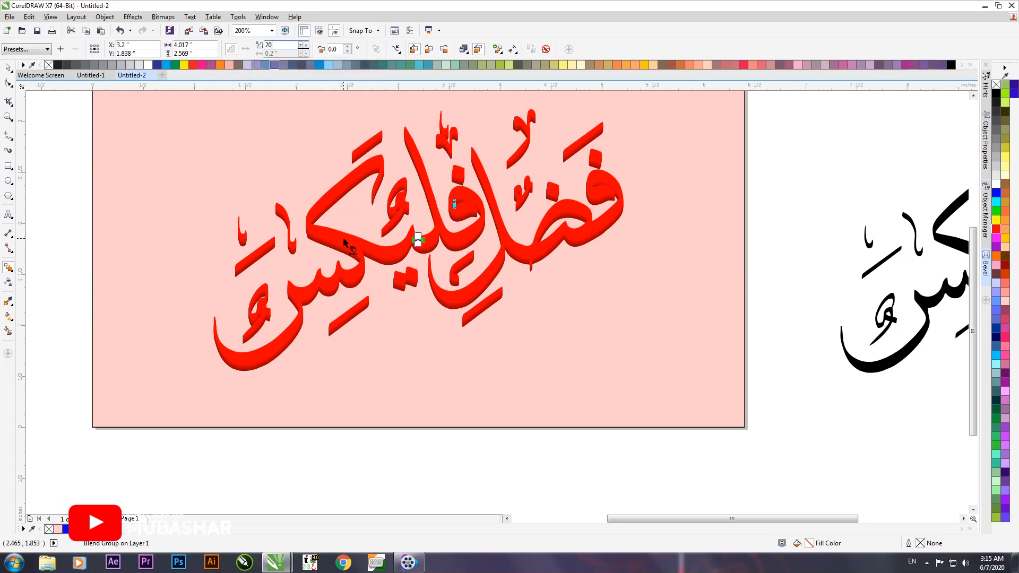
scroll(342, 237, up, 3)
scroll(475, 186, up, 2)
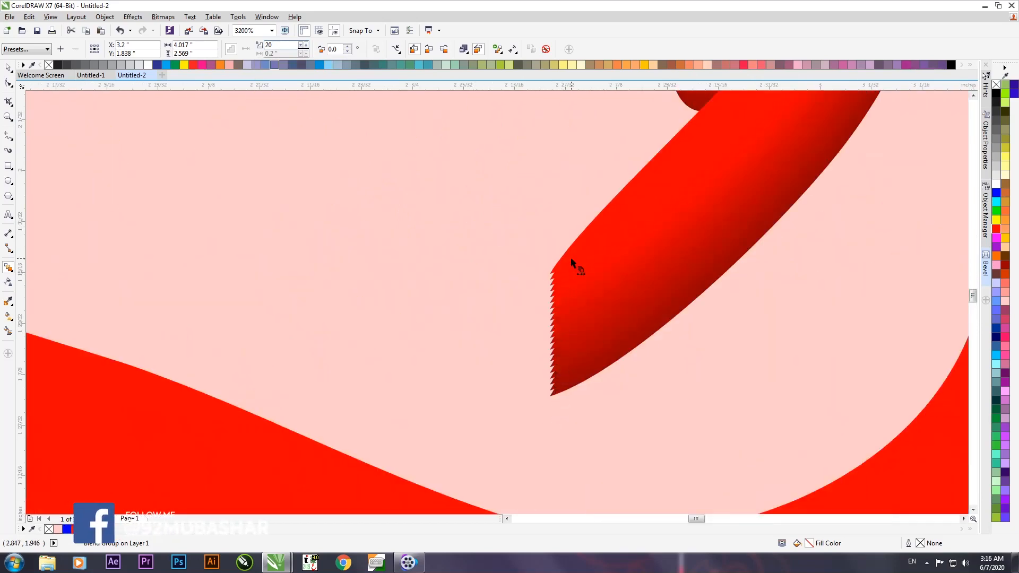
drag(283, 45, 264, 46)
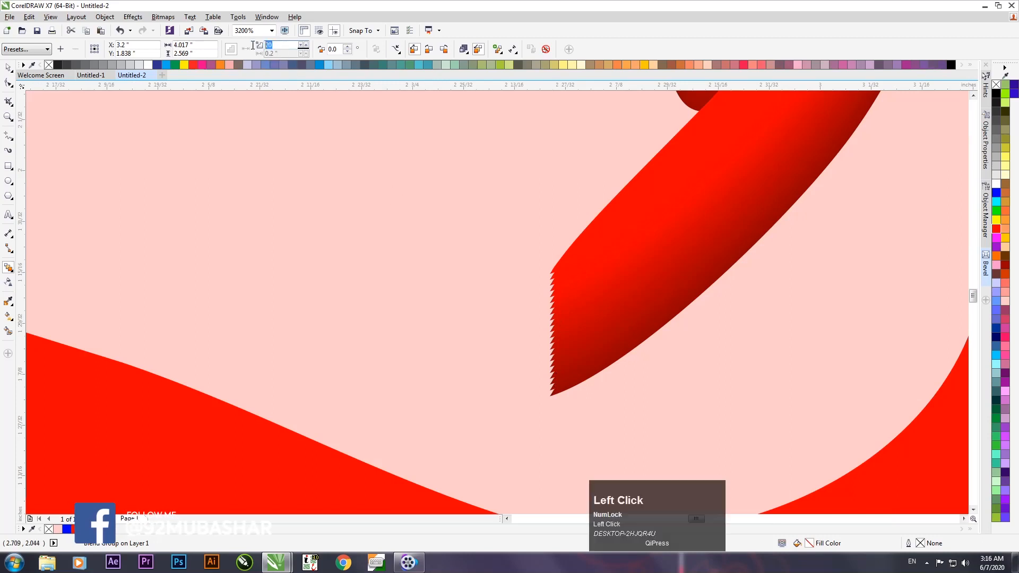
text(100)
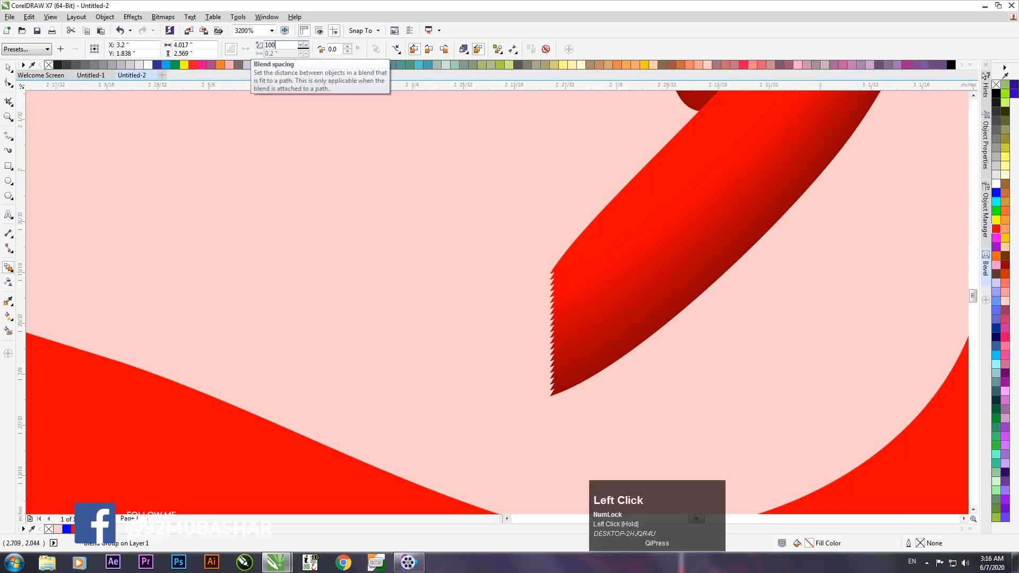
key(Return)
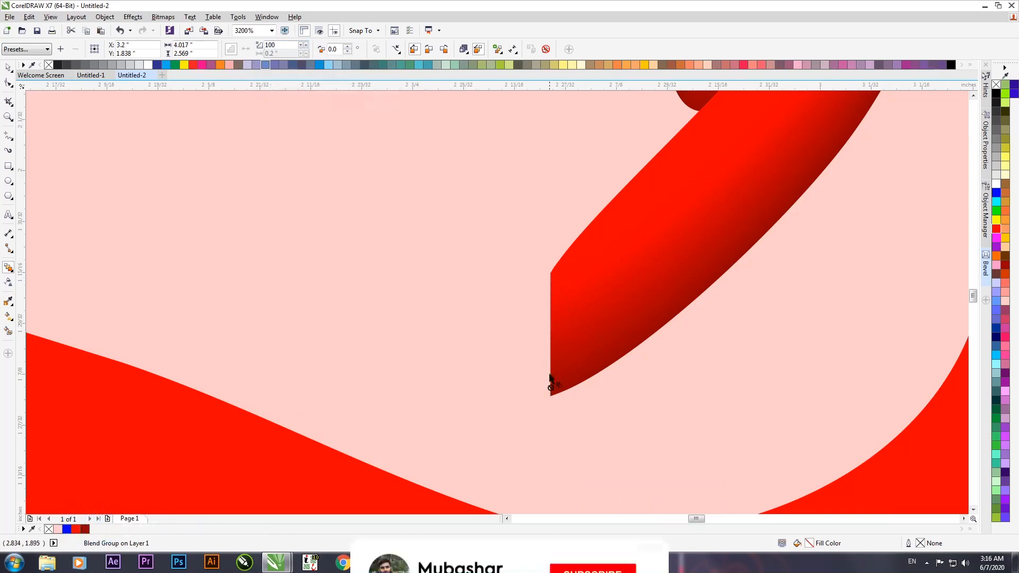
scroll(550, 308, up, 2)
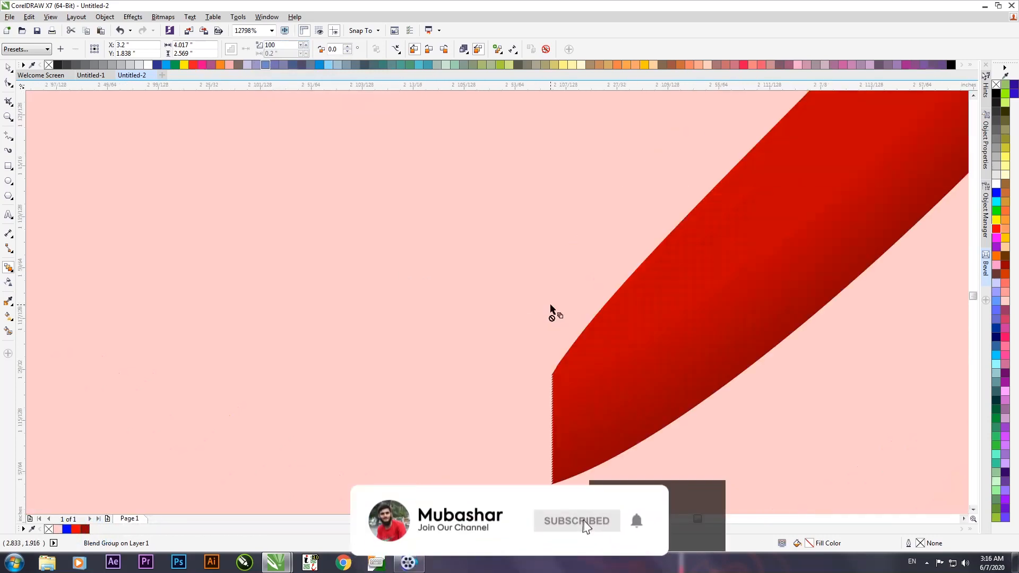
scroll(550, 308, up, 1)
scroll(547, 313, down, 3)
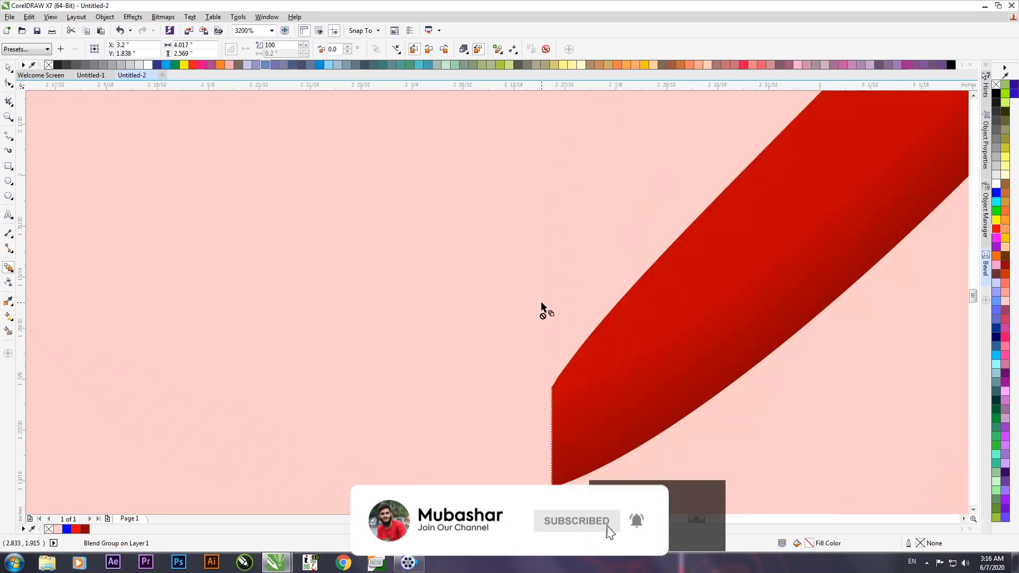
scroll(541, 304, down, 5)
scroll(508, 261, down, 2)
key(space)
click(125, 310)
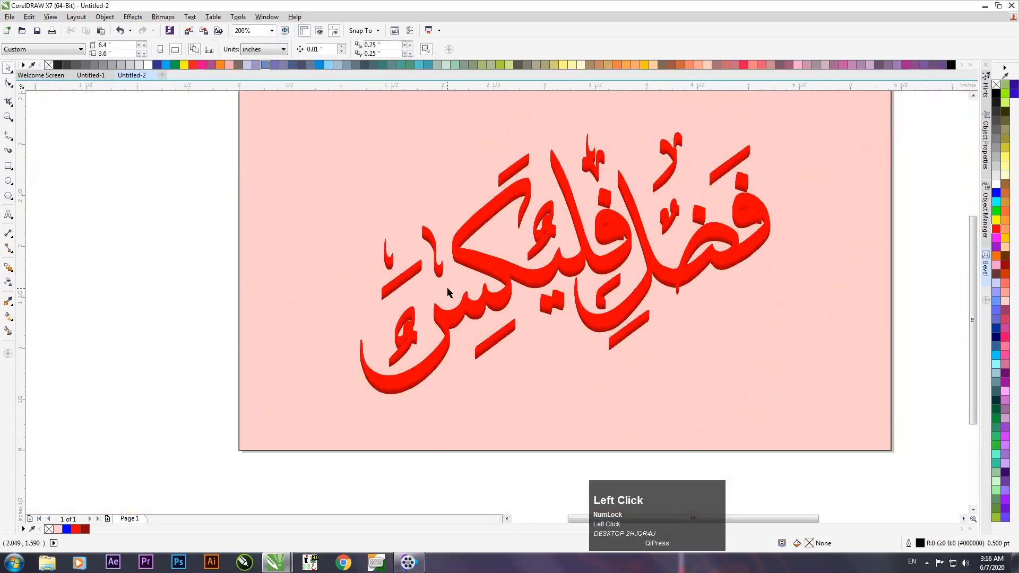
Move the spare black calligraphy closer to the page's right edge and slightly up
scroll(448, 287, down, 1)
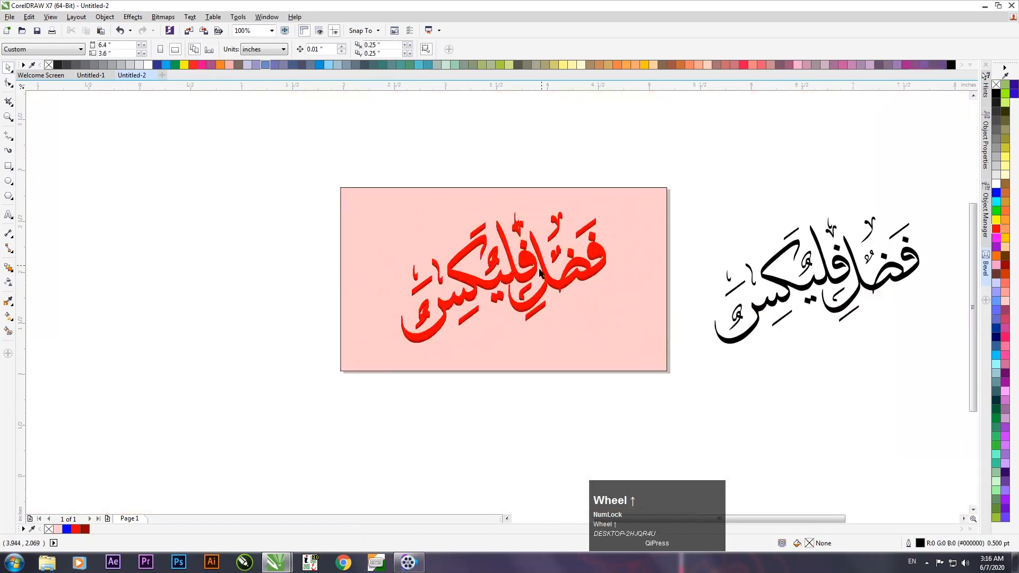
scroll(541, 269, up, 1)
drag(937, 419, 838, 349)
Group the blended red calligraphy and centre the group on the page
drag(806, 100, 221, 489)
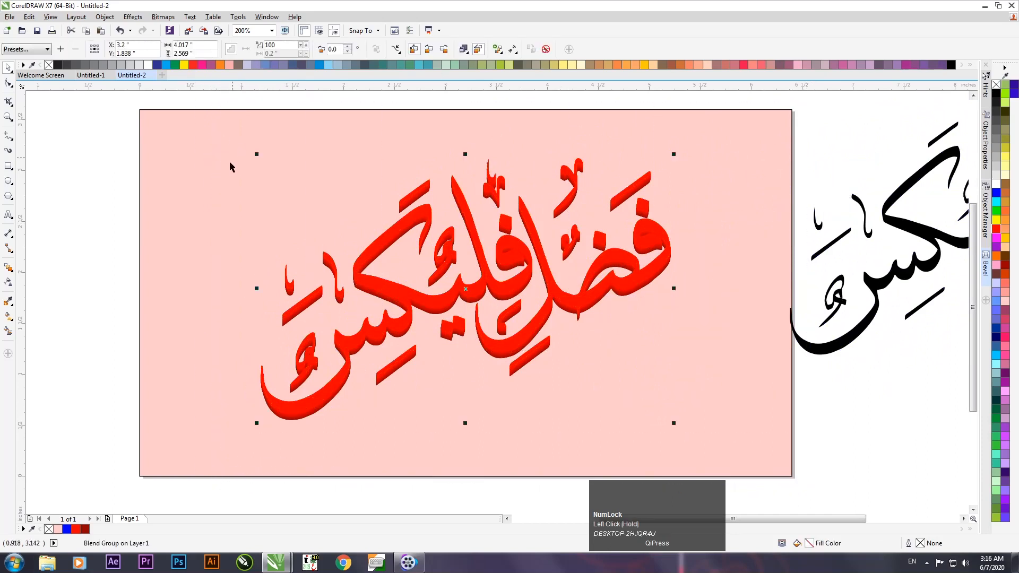
right_click(452, 298)
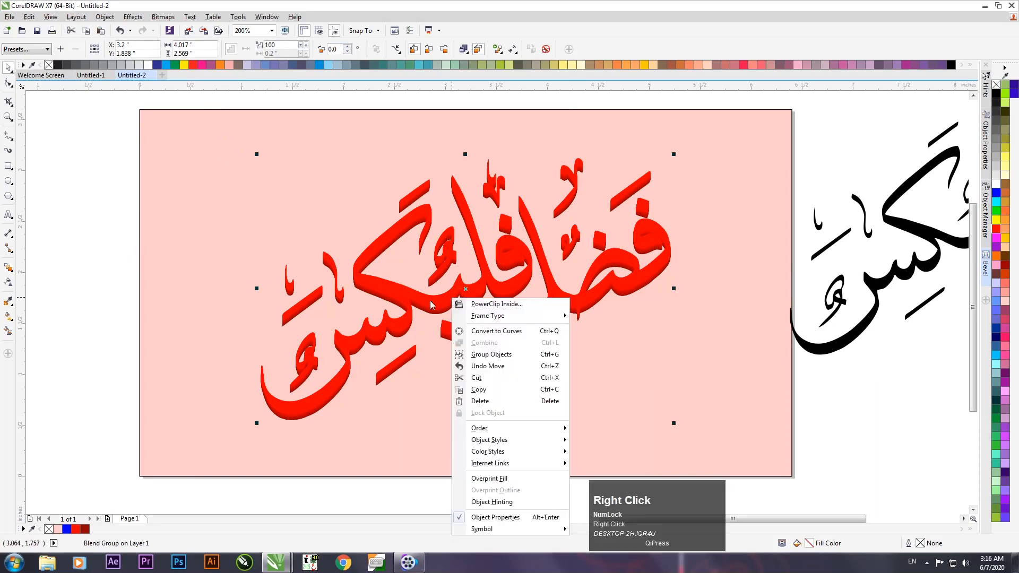
click(529, 359)
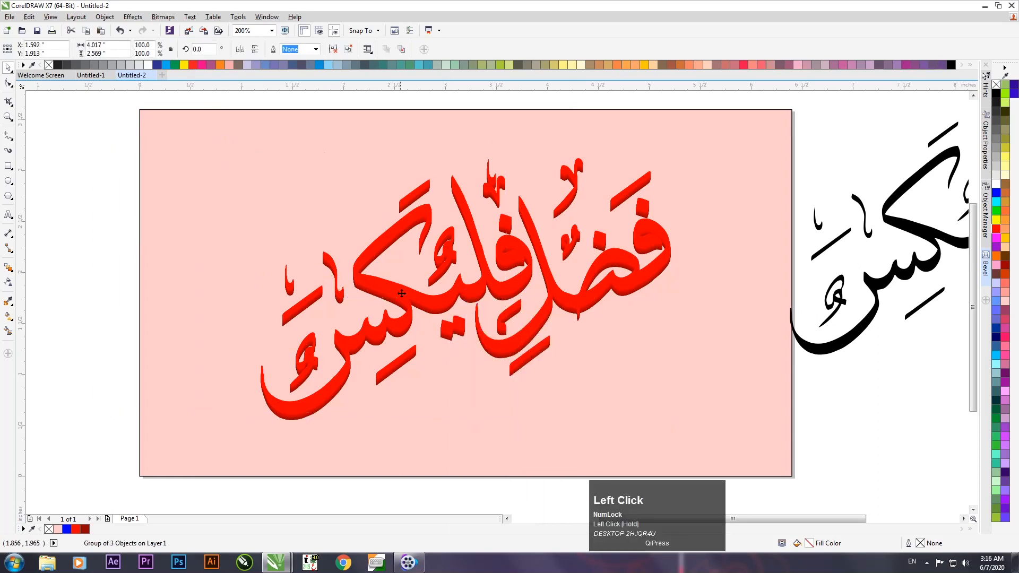
drag(351, 275, 525, 275)
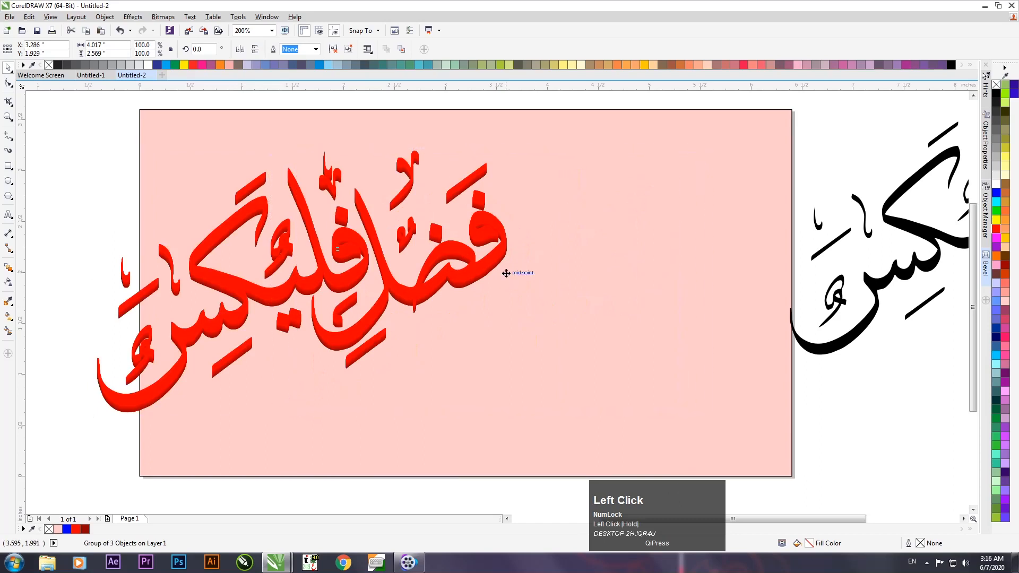
key(p)
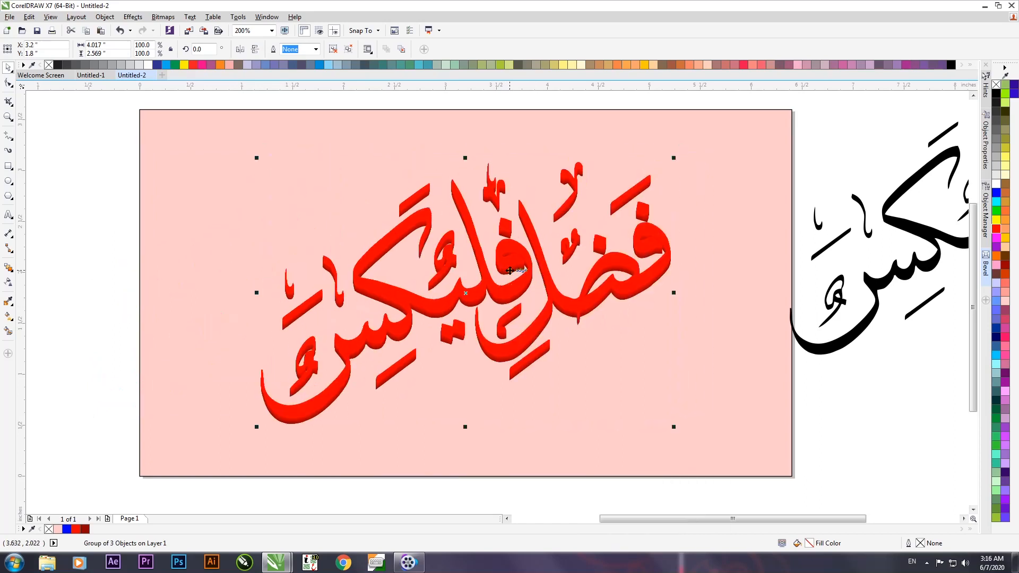
Place the spare black calligraphy over the red group's upper face and bring it to the front
click(827, 434)
drag(854, 348, 321, 398)
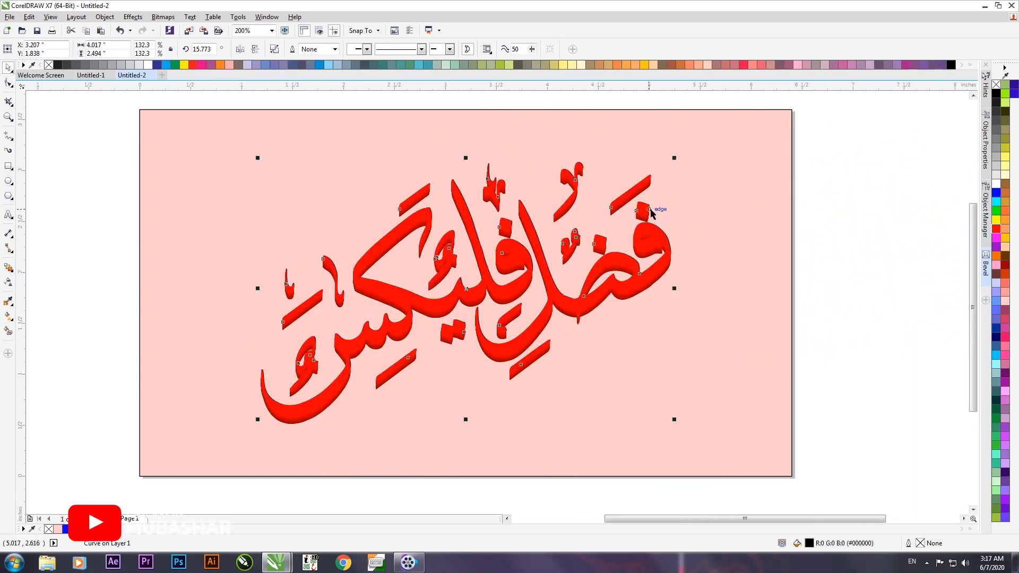
key(shift)
key(shift+Page_Up)
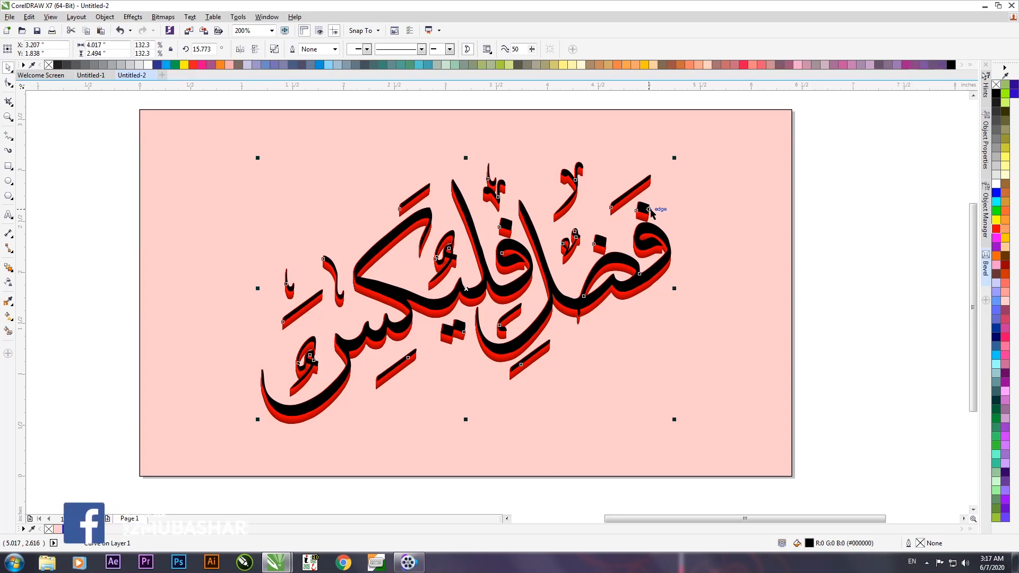
click(851, 193)
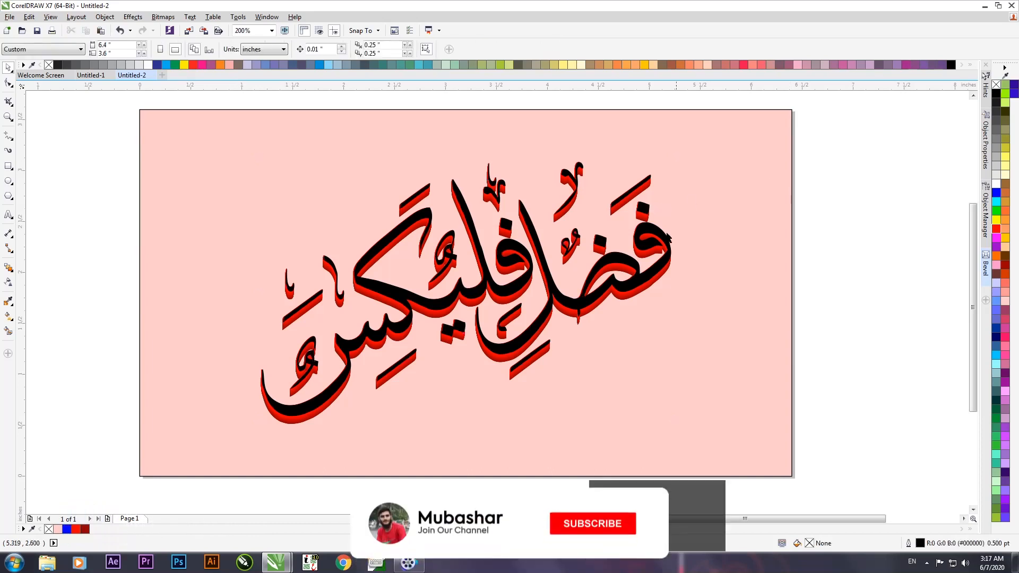
Fill the black calligraphy on top with white #FFFFFF and deselect it
scroll(610, 274, up, 1)
key(ctrl+a)
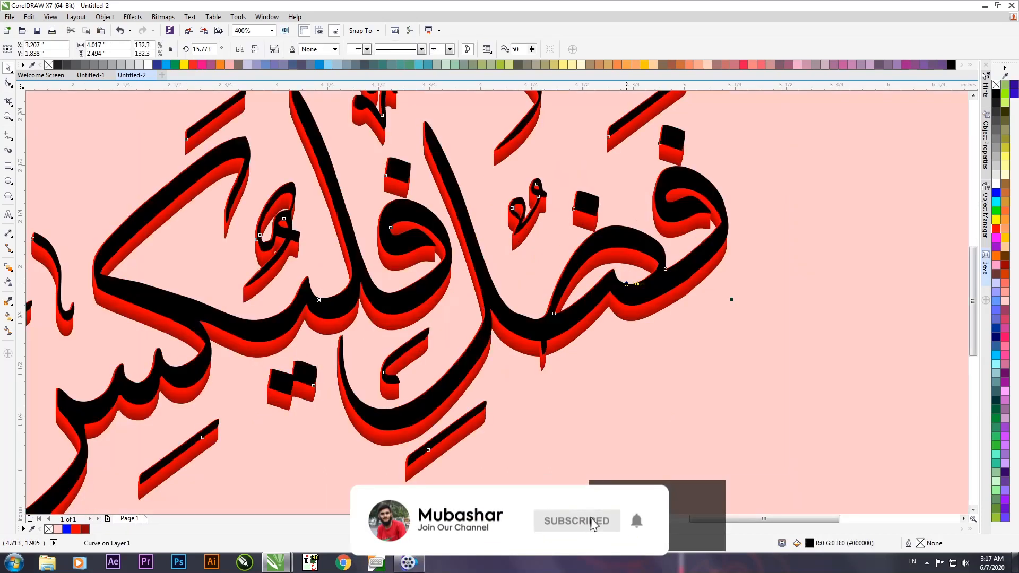
click(996, 185)
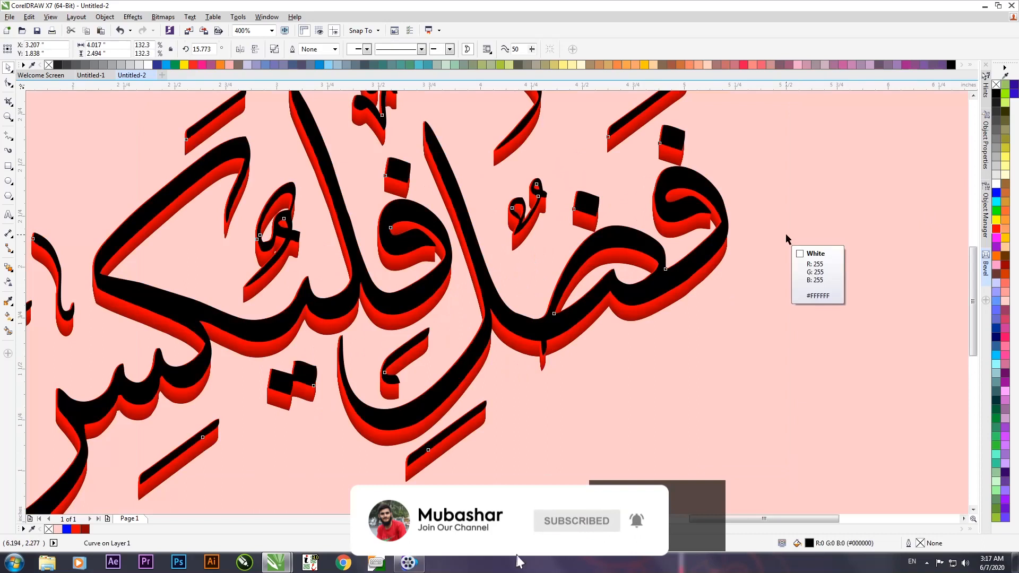
click(717, 185)
Align the white calligraphy with the red group's upper face by shifting it slightly to X 3.2 and Y 1.837 inches
scroll(712, 170, up, 2)
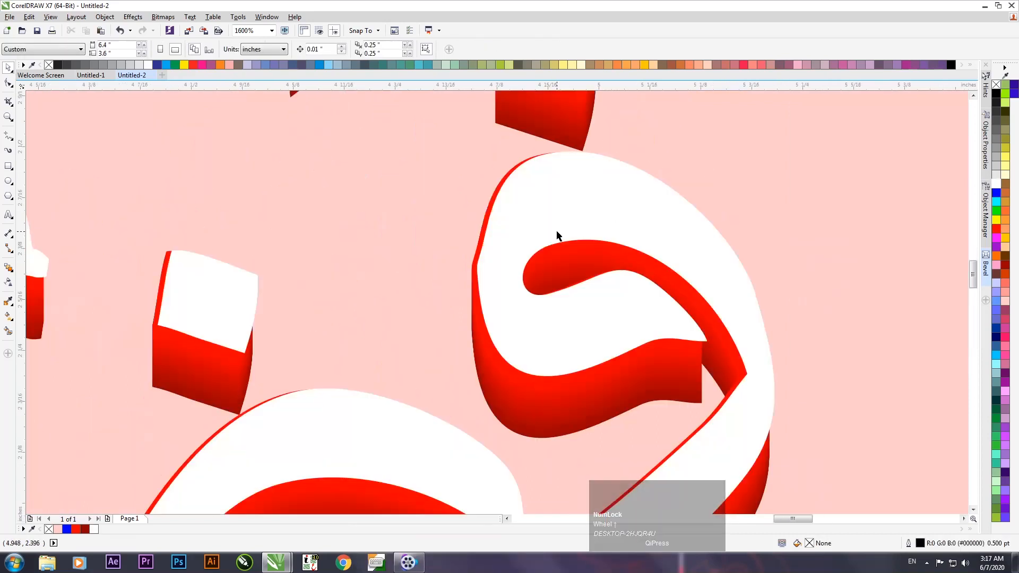
click(552, 232)
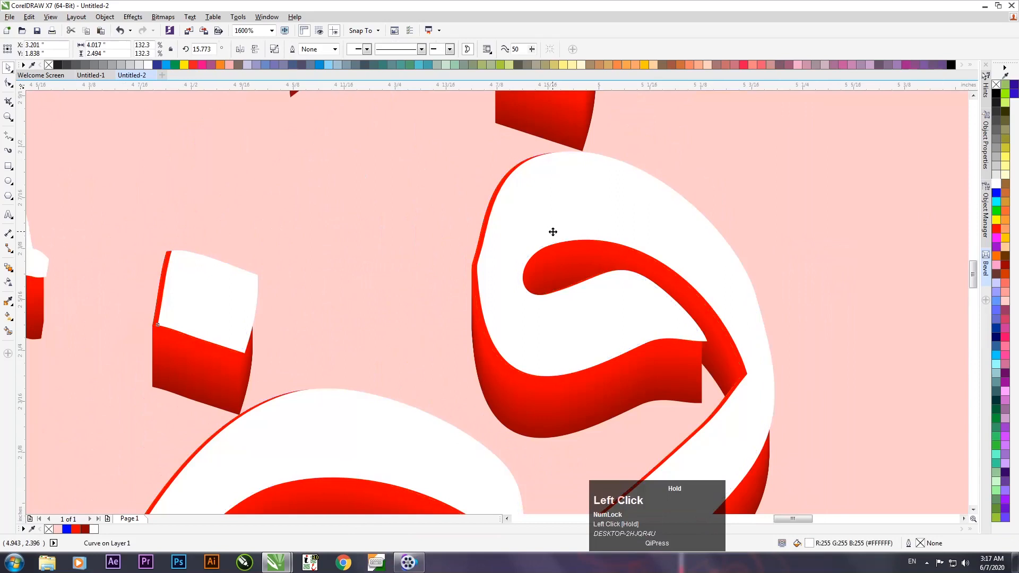
drag(553, 232, 551, 233)
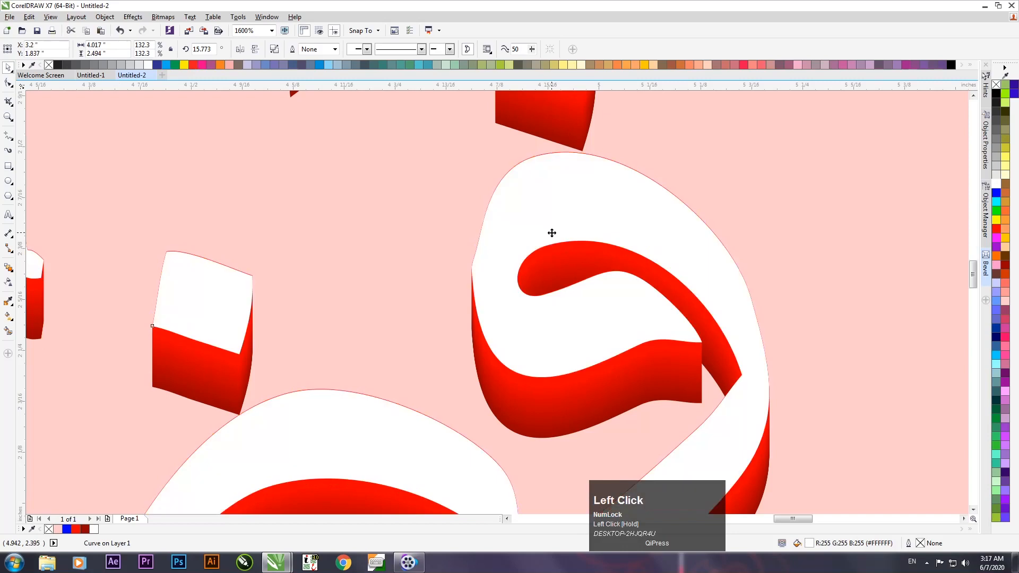
Copy the white calligraphy and paste a duplicate in place on top of it
scroll(642, 161, down, 3)
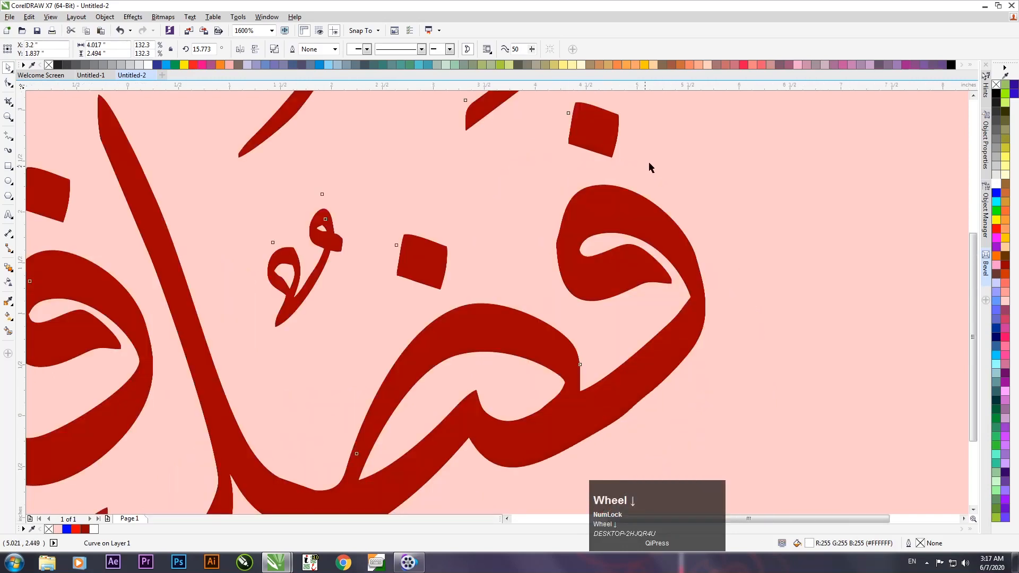
key(F4)
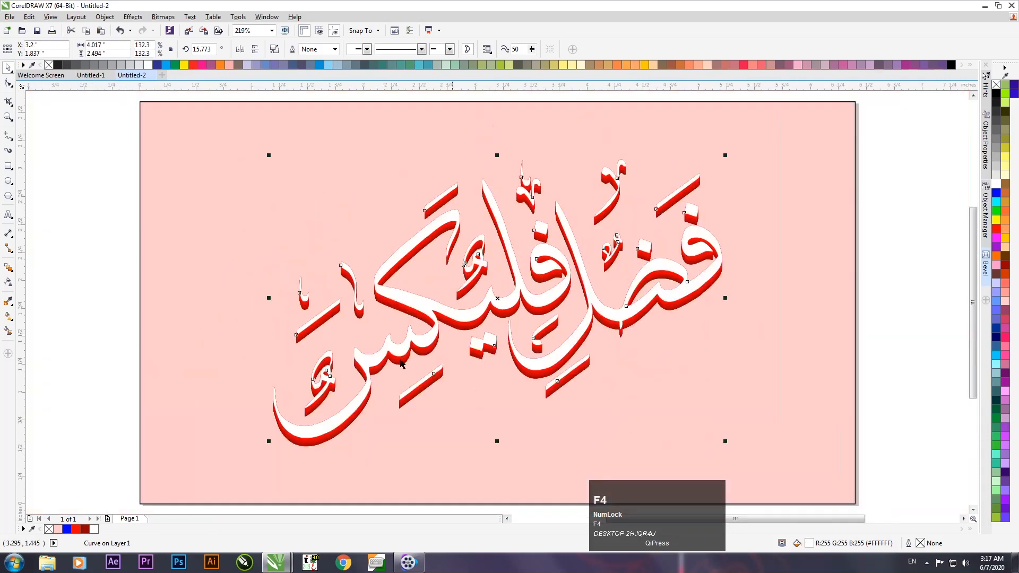
click(81, 232)
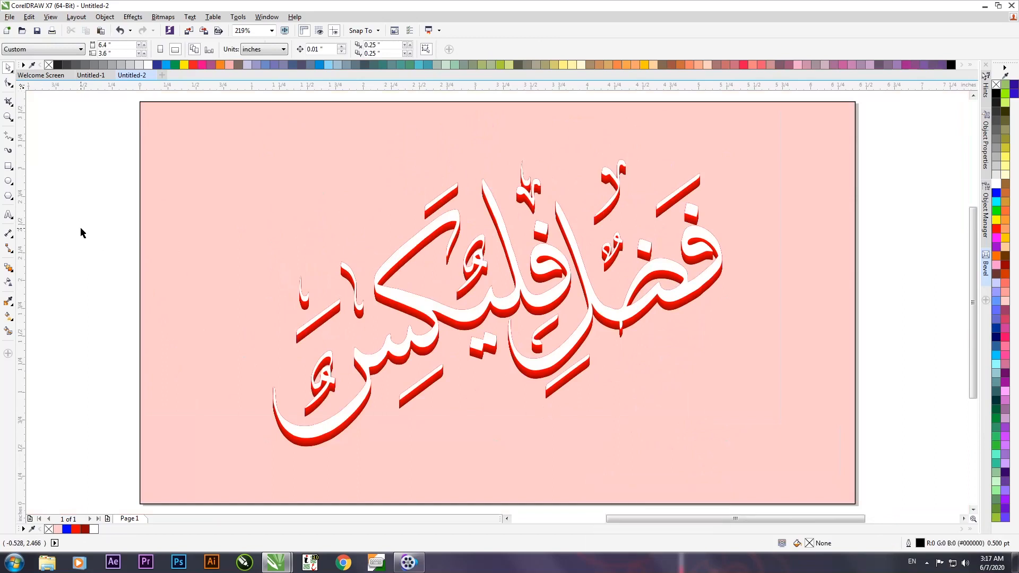
click(451, 317)
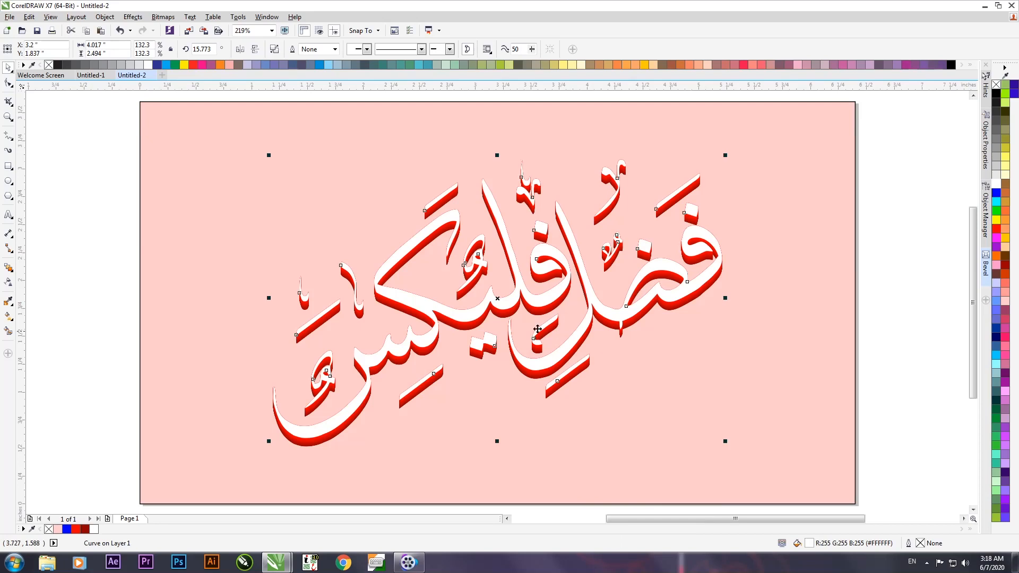
right_click(514, 303)
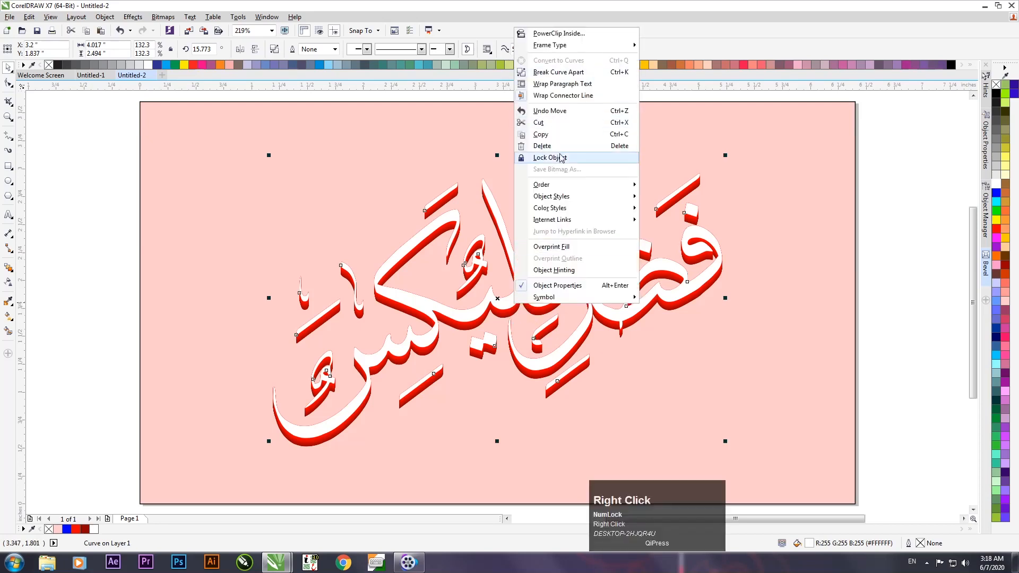
click(615, 136)
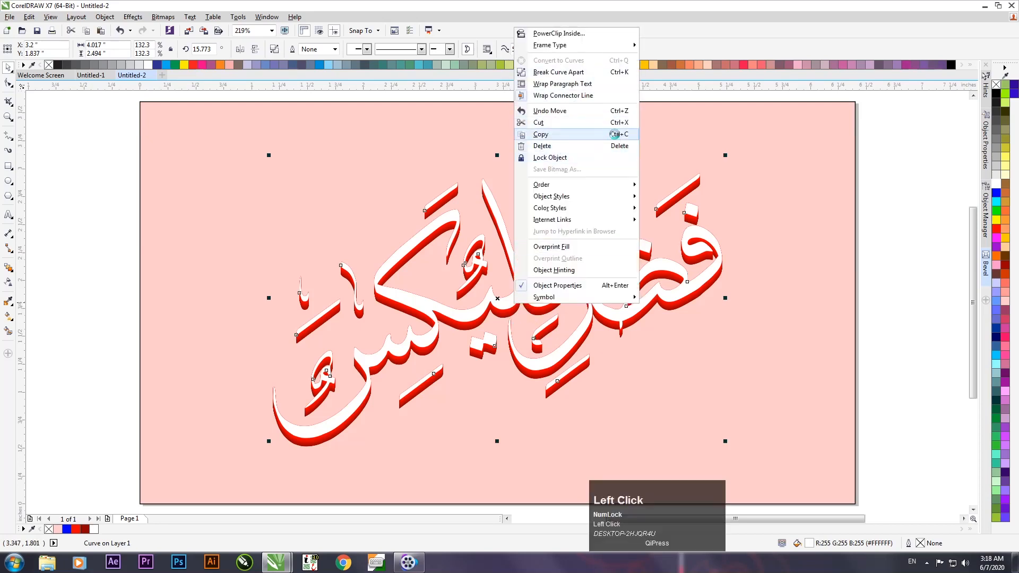
right_click(895, 167)
click(924, 231)
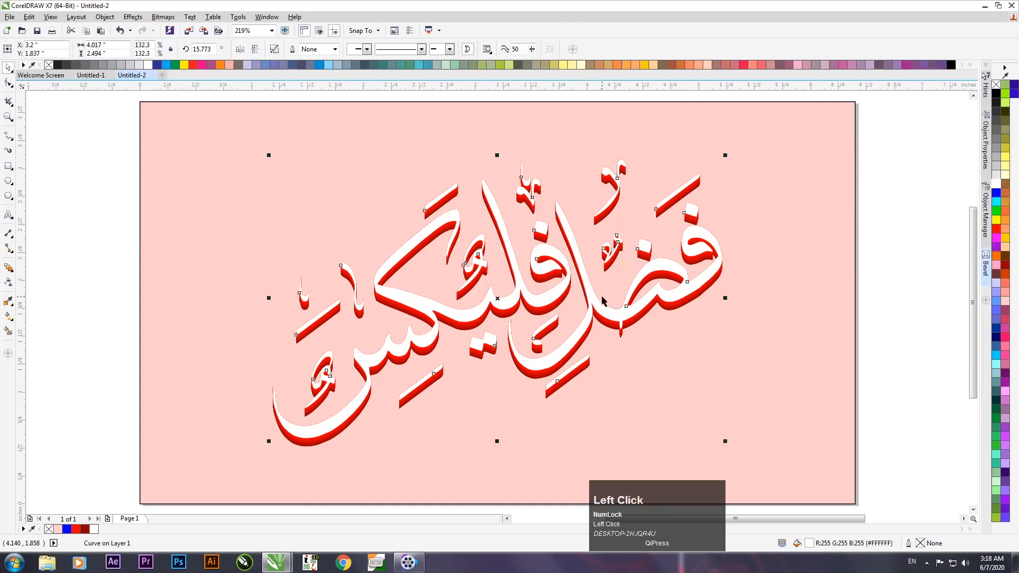
Try moving the pasted white calligraphy away from the original and undo the move
drag(594, 292, 627, 328)
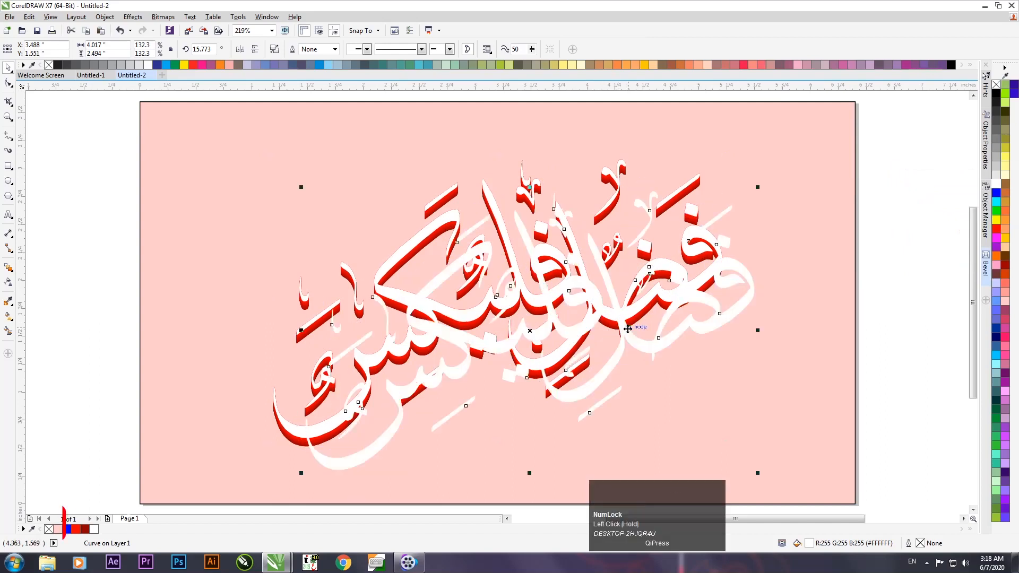
key(ctrl+z)
key(ctrl+z)
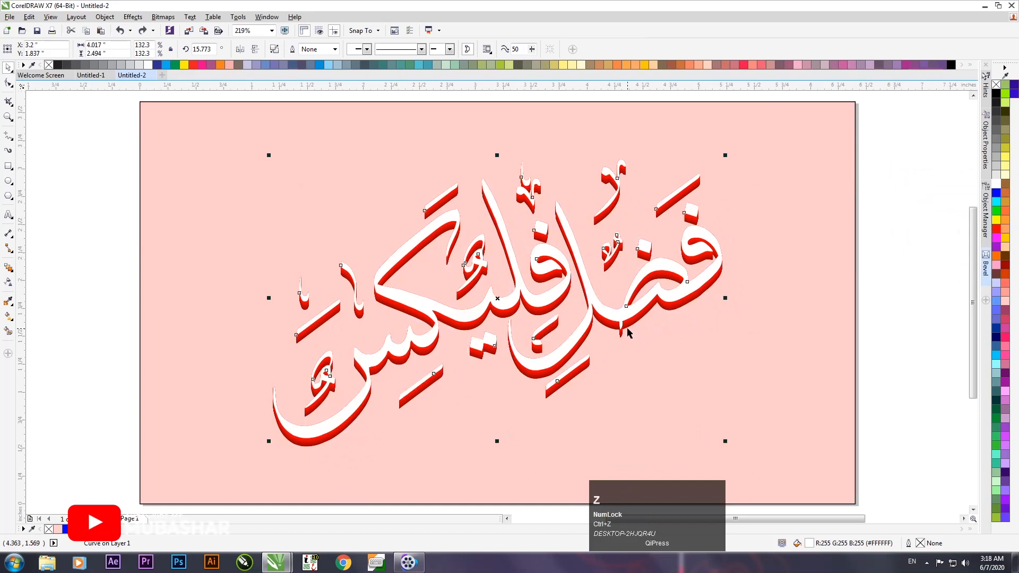
Fill the duplicate calligraphy with black #000000 and convert it to a 300 dpi RGB Color (24-bit) bitmap with transparent background
click(996, 96)
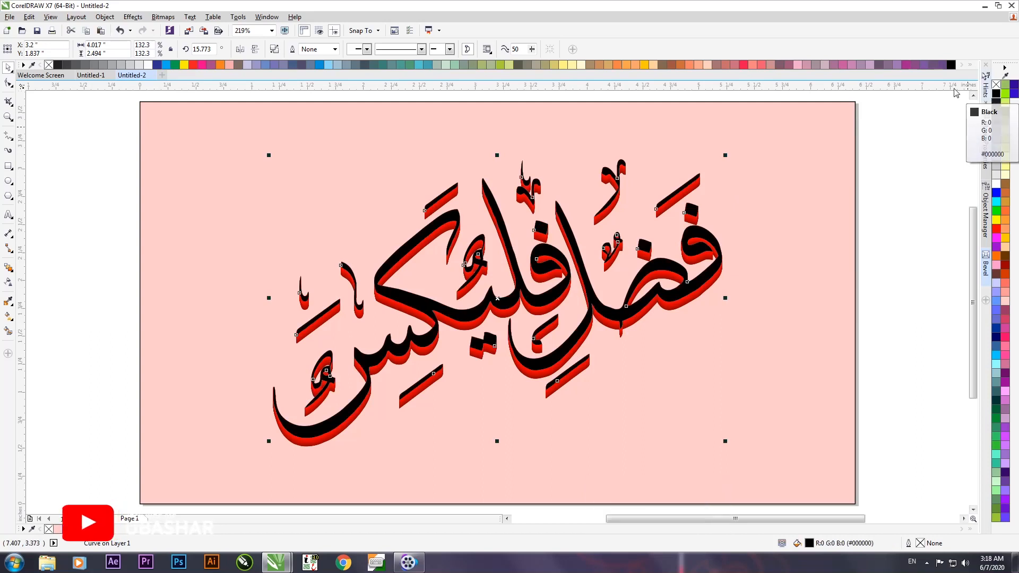
click(162, 17)
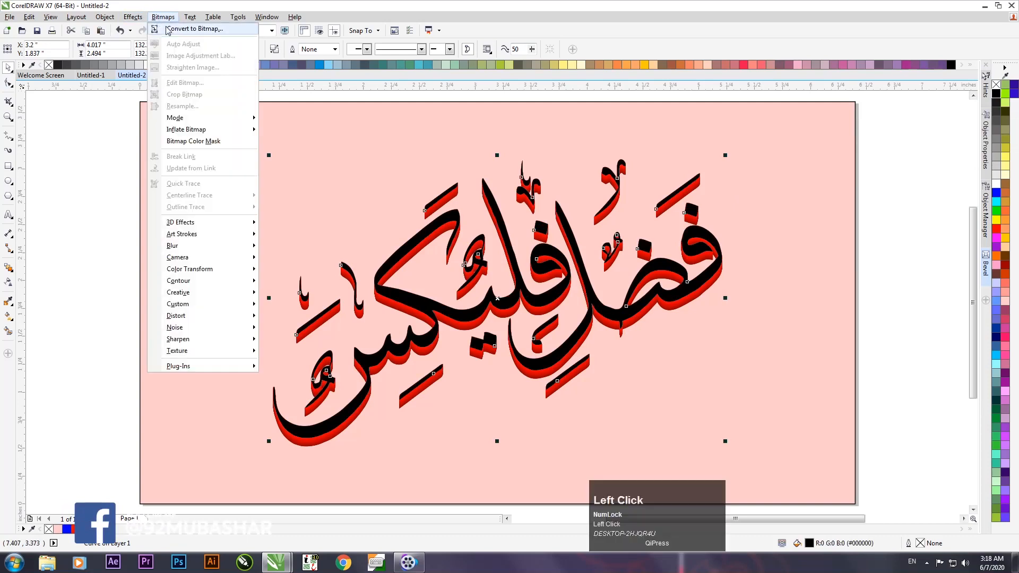
click(172, 30)
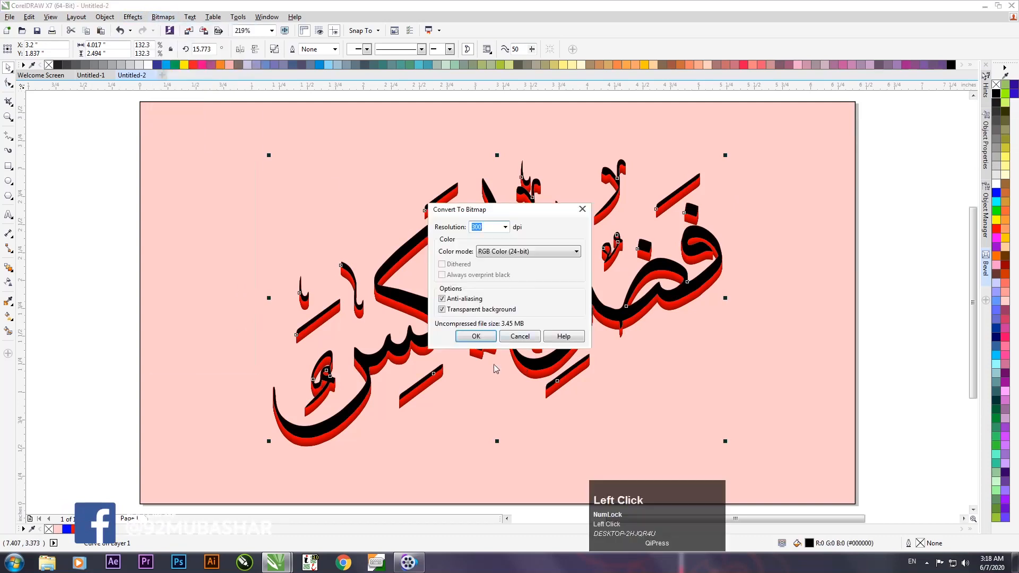
click(475, 336)
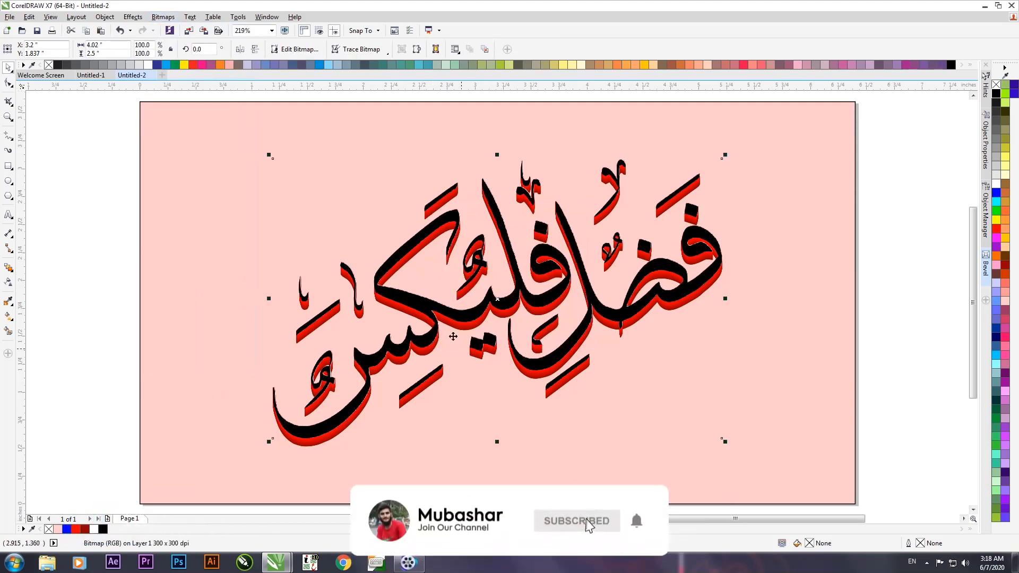
Apply a Gaussian Blur with a 5.8-pixel radius to the black calligraphy bitmap
click(162, 16)
mouse_move(222, 247)
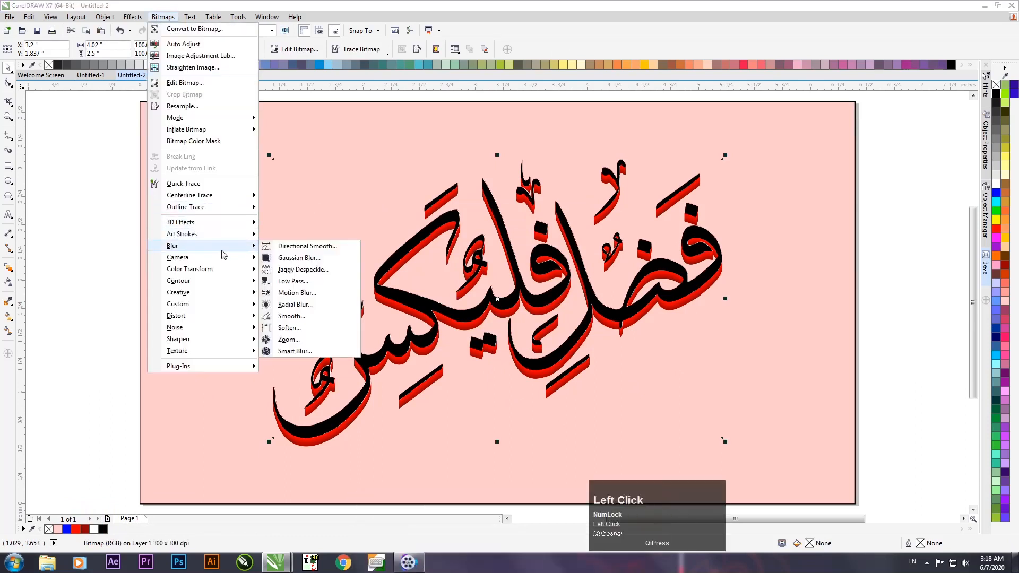
click(318, 258)
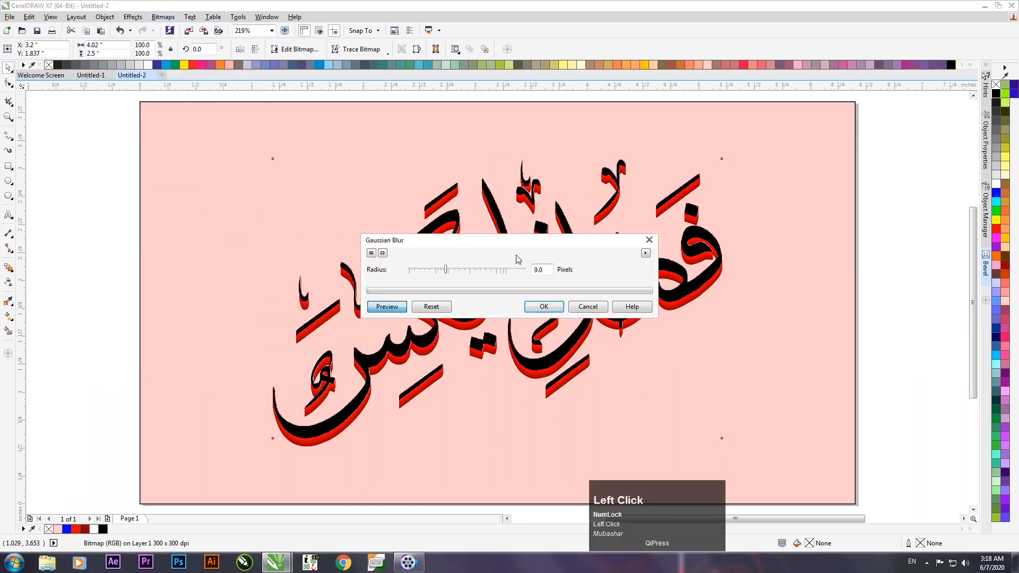
drag(487, 245, 684, 339)
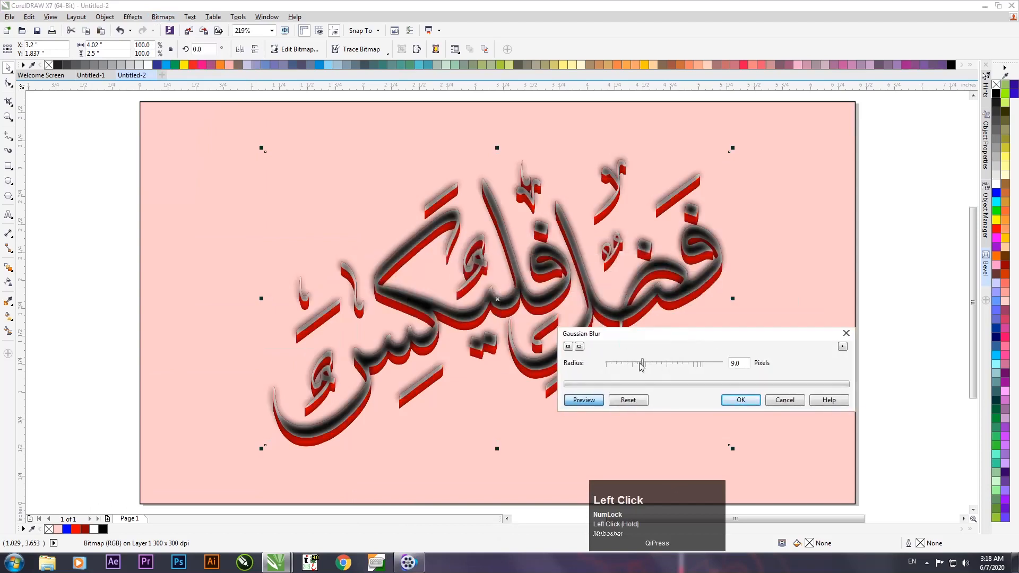
click(634, 364)
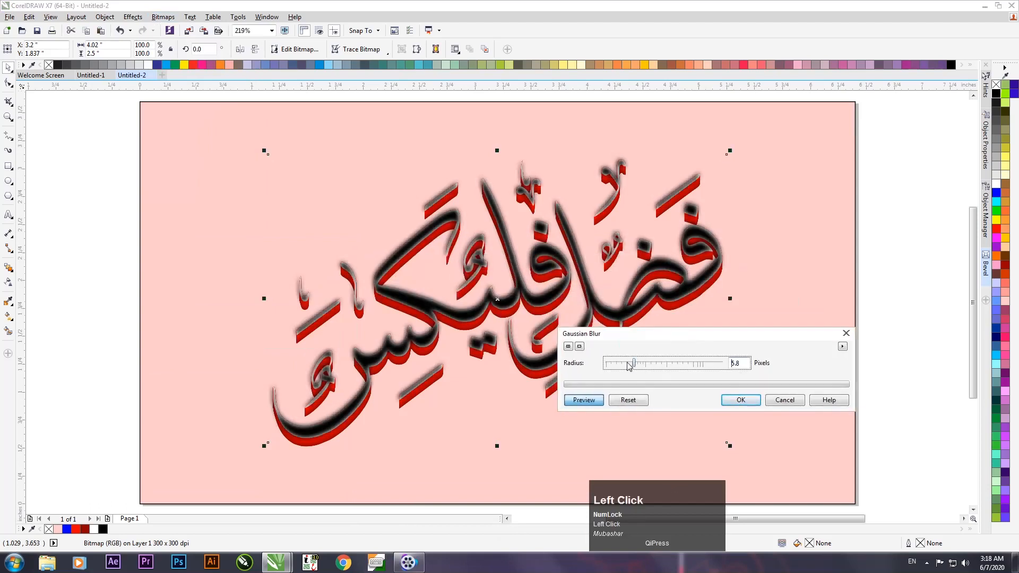
click(740, 401)
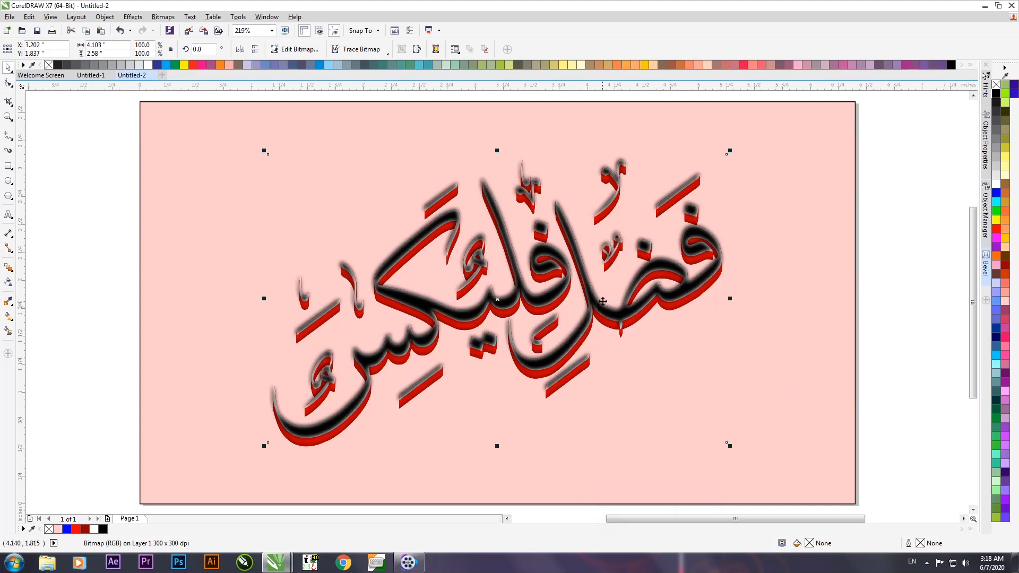
Send the blurred black bitmap backward behind the white face and the red calligraphy group
key(ctrl)
key(ctrl+Page_Down)
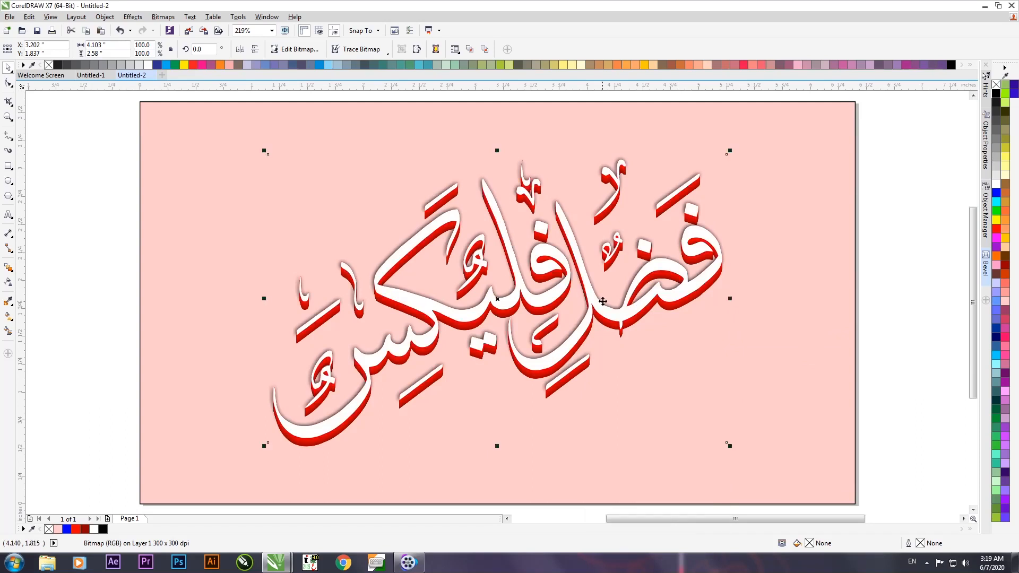
key(ctrl+Page_Down)
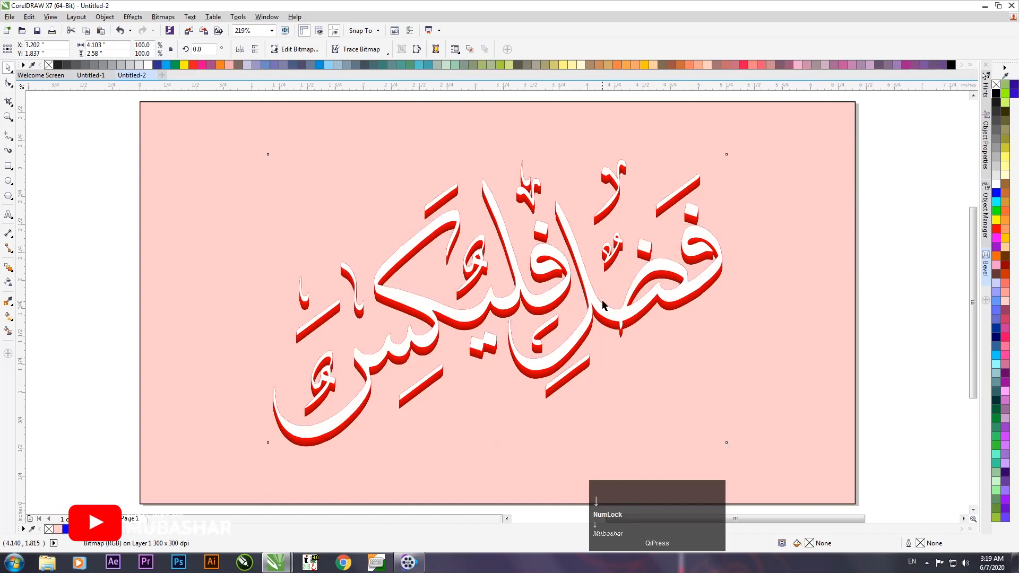
key(ctrl+Page_Up)
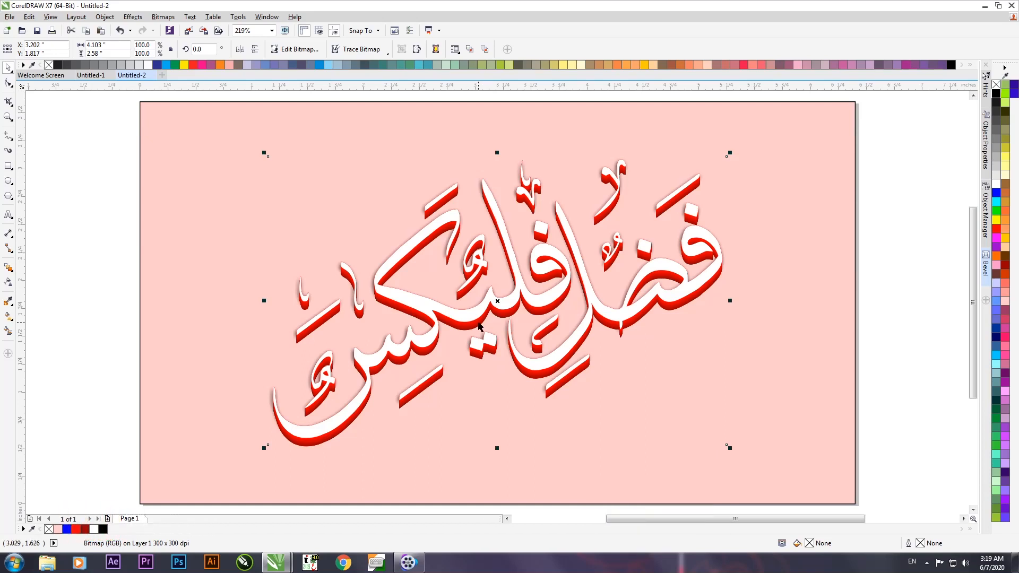
Nudge the blurred shadow bitmap down to Y 1.757 inches below the lettering and deselect it
key(Down)
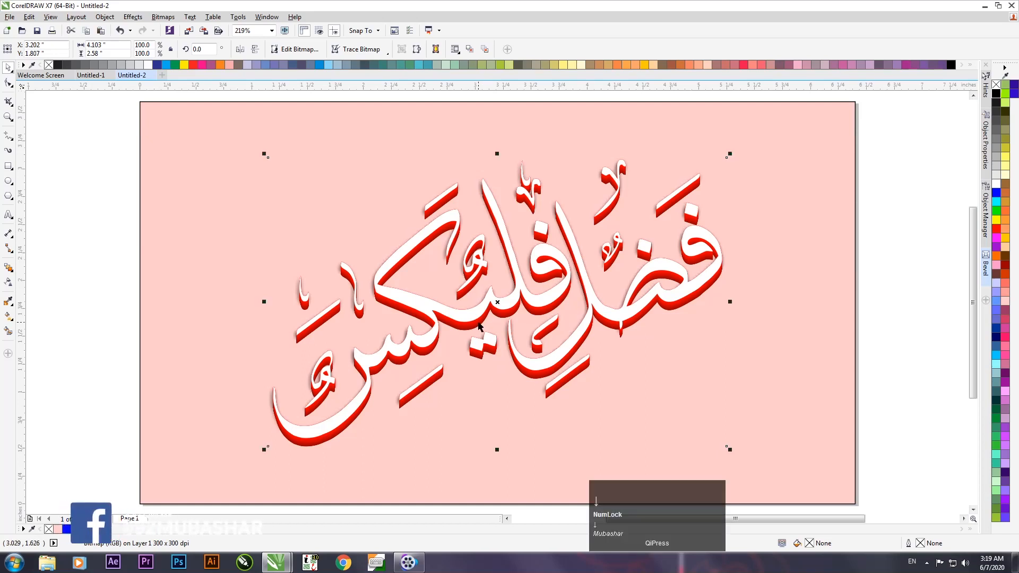
key(Down)
key(Down)
key(Down)
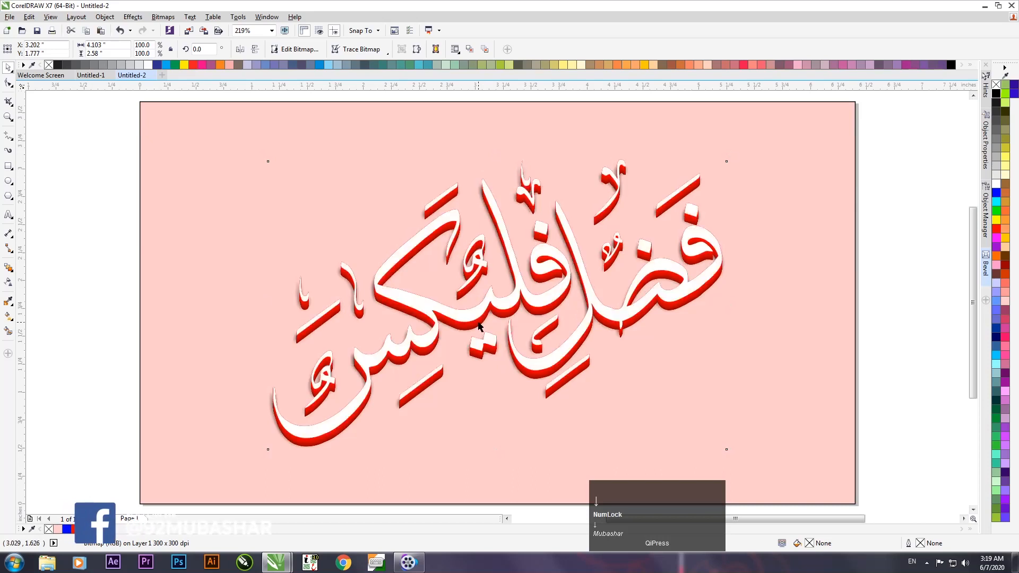
key(Down)
key(Down)
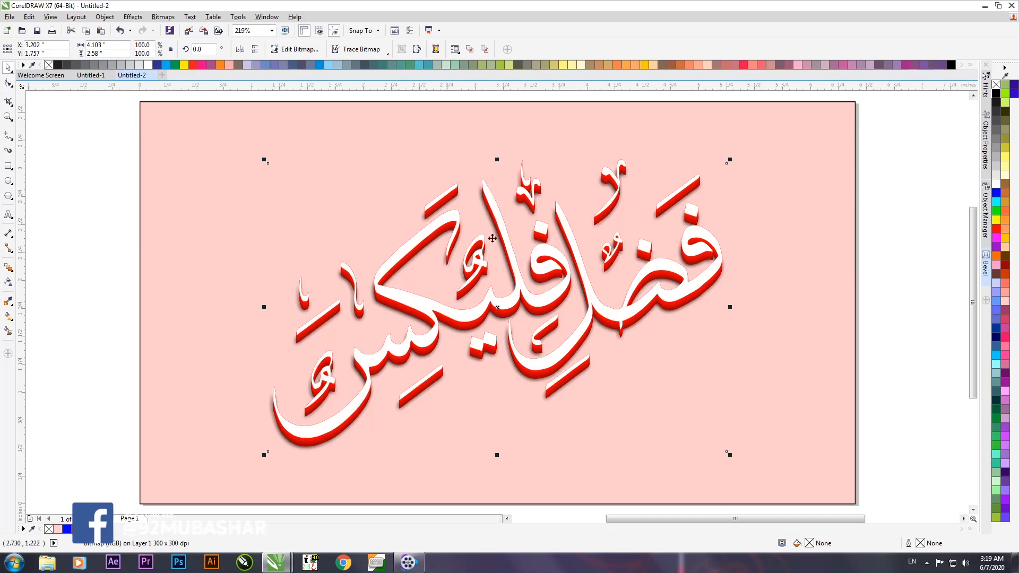
click(893, 210)
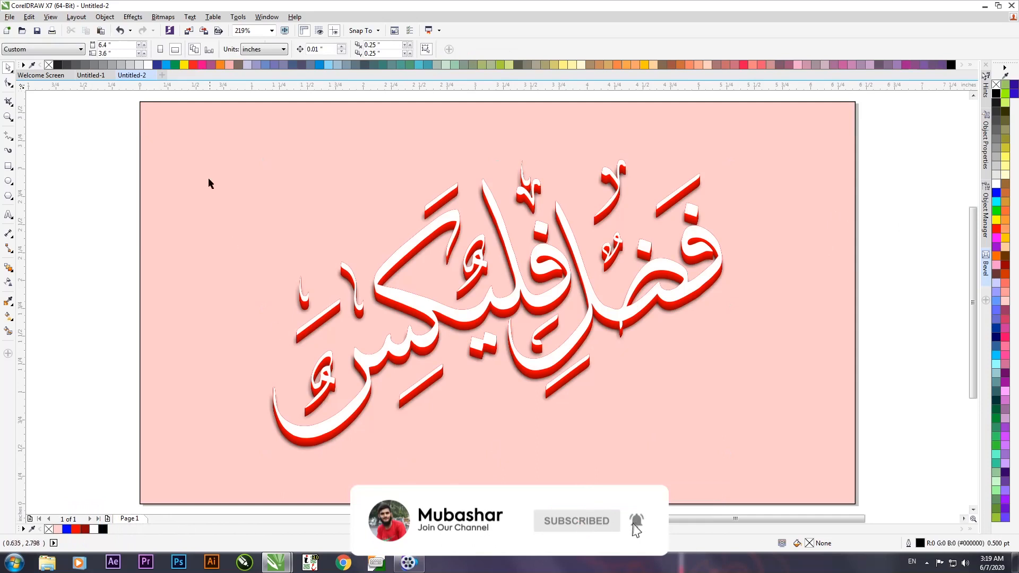
Unlock the pink background rectangle and fill it with red #FF0000
right_click(167, 152)
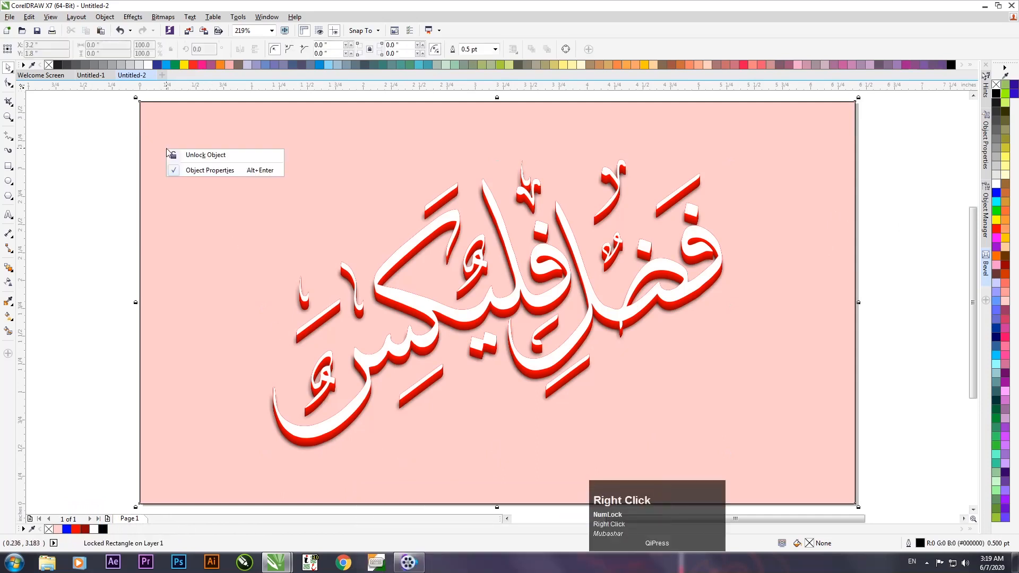
click(218, 154)
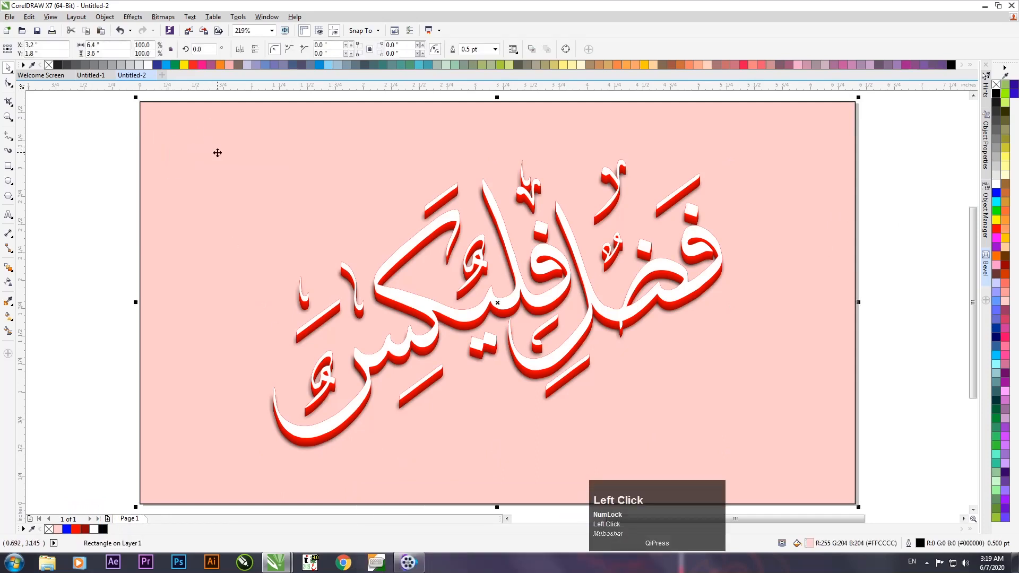
click(996, 231)
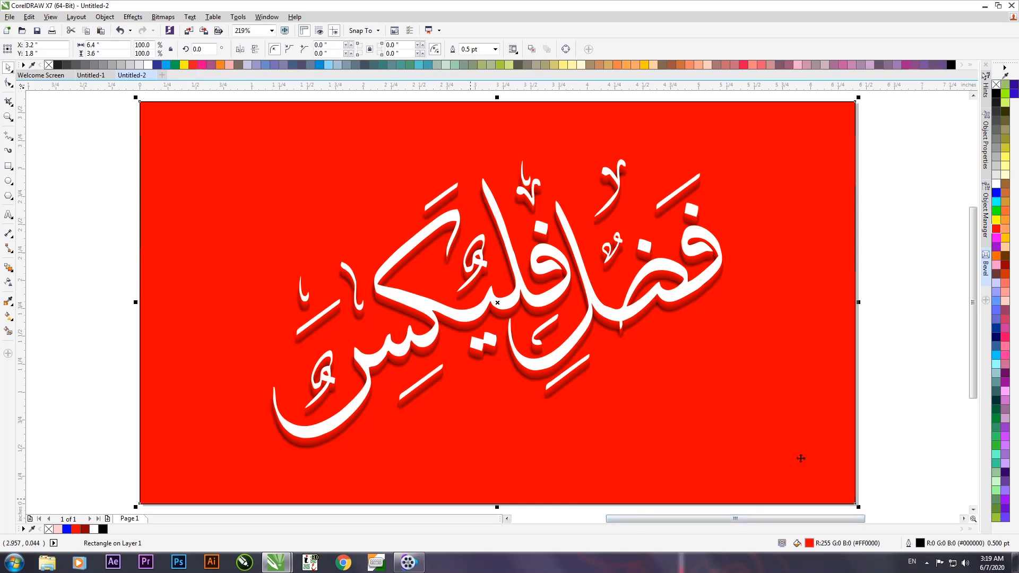
click(920, 105)
click(842, 117)
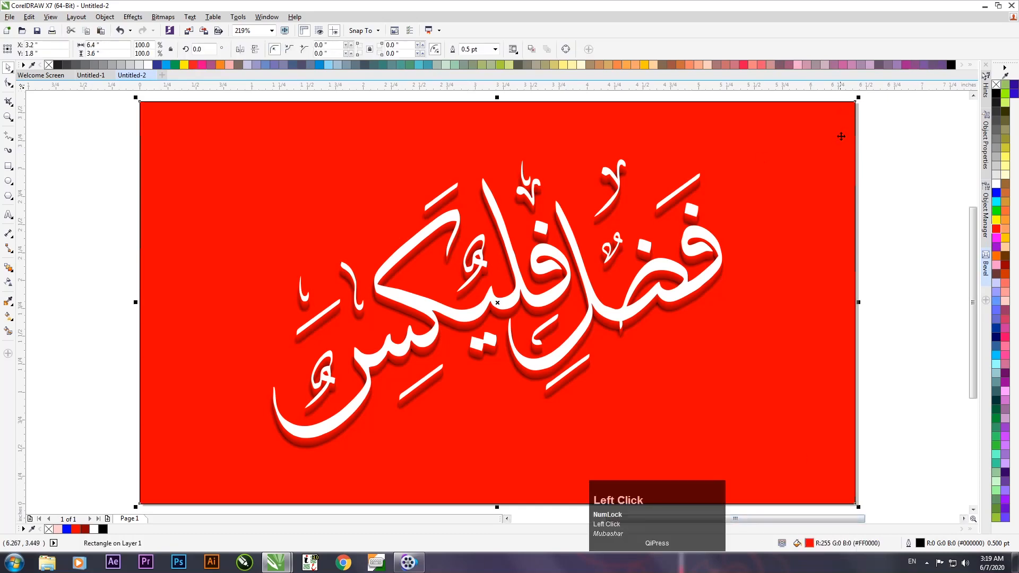
Edit the background rectangle's uniform fill to the lighter red #FF1F1F and deselect it
double_click(826, 545)
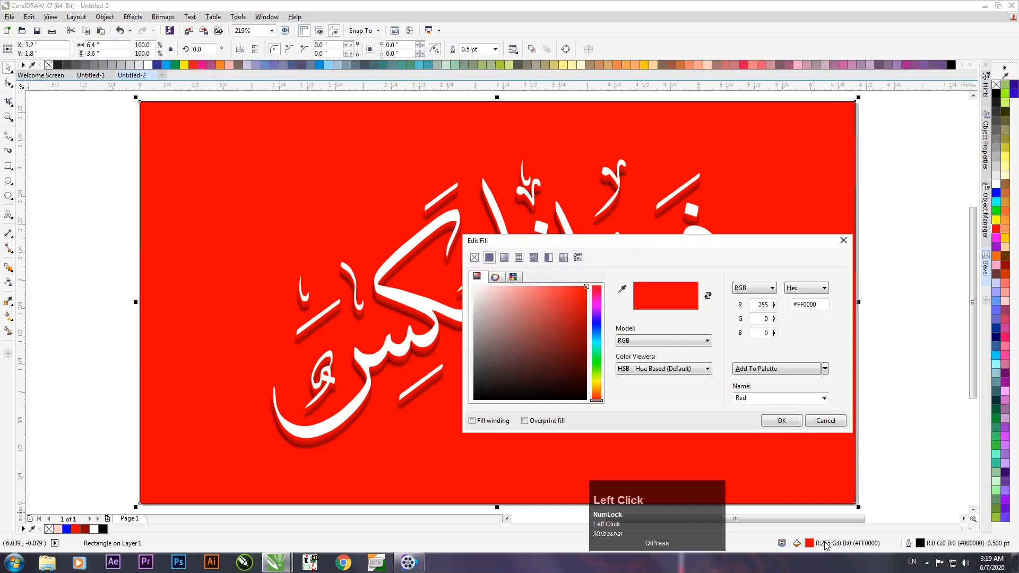
drag(533, 240, 397, 220)
click(359, 257)
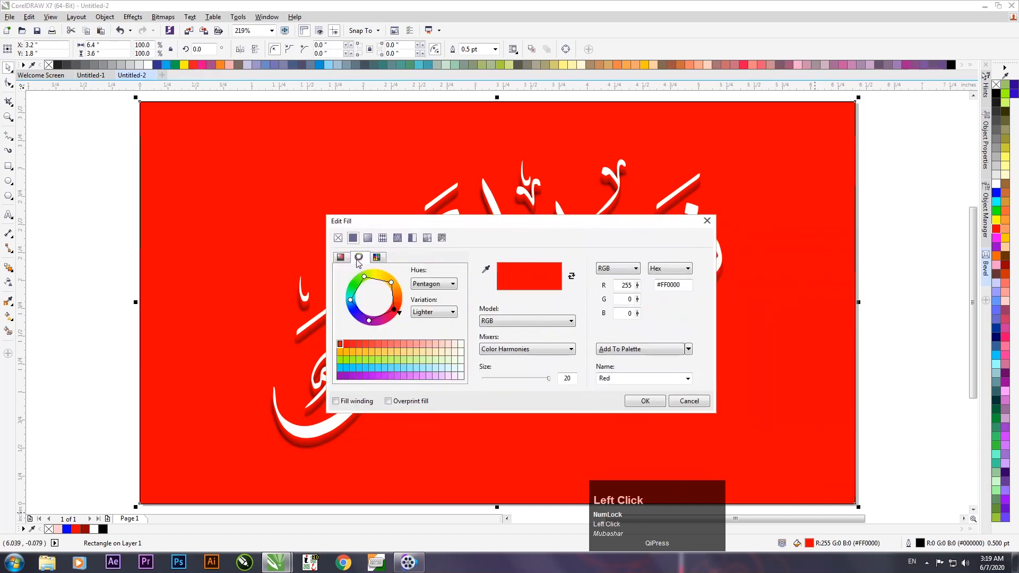
click(341, 257)
drag(473, 221, 644, 225)
click(611, 268)
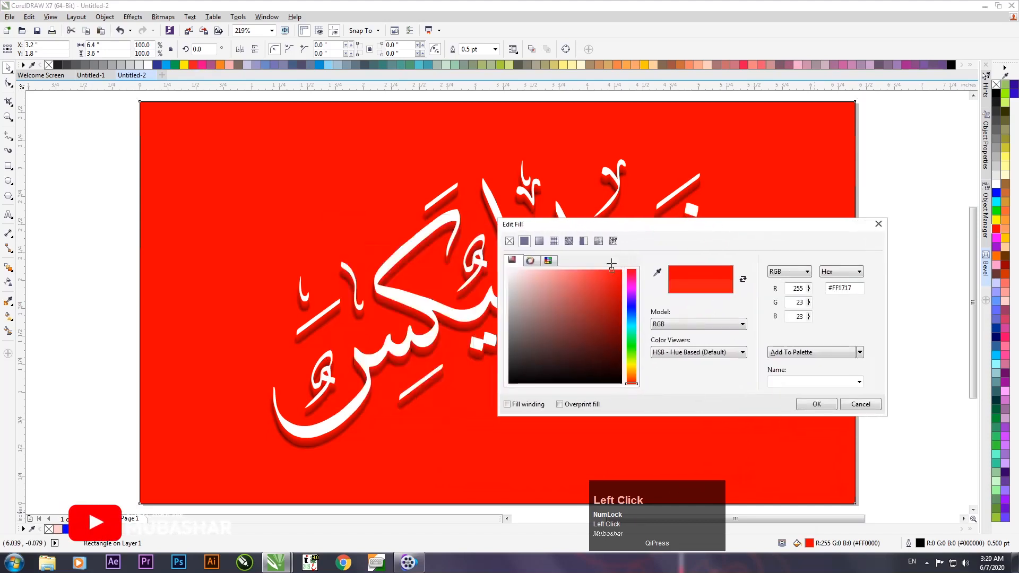
mouse_move(620, 225)
mouse_down()
mouse_move(794, 256)
mouse_move(740, 402)
mouse_move(767, 410)
mouse_up()
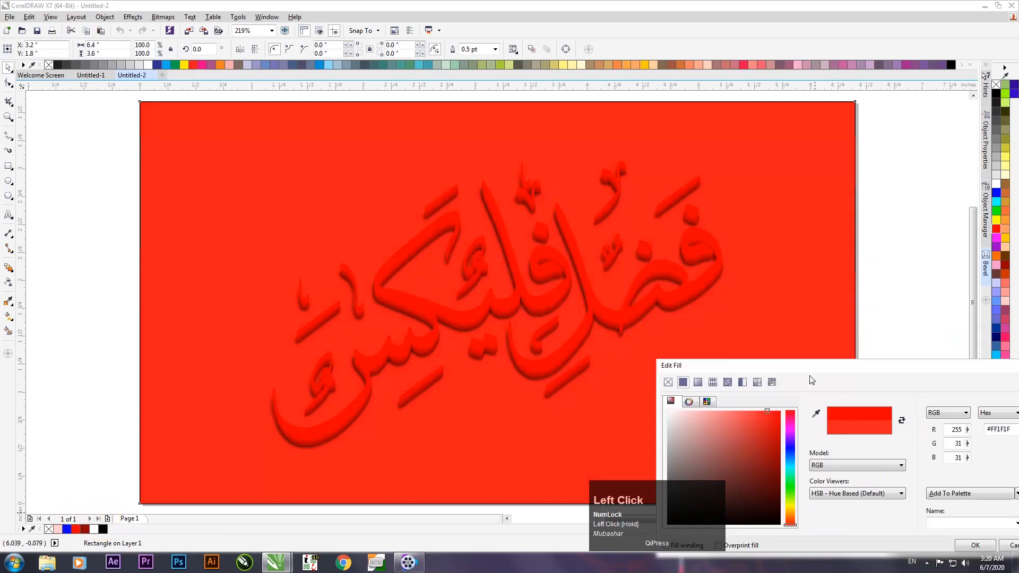
drag(818, 372, 633, 269)
click(790, 443)
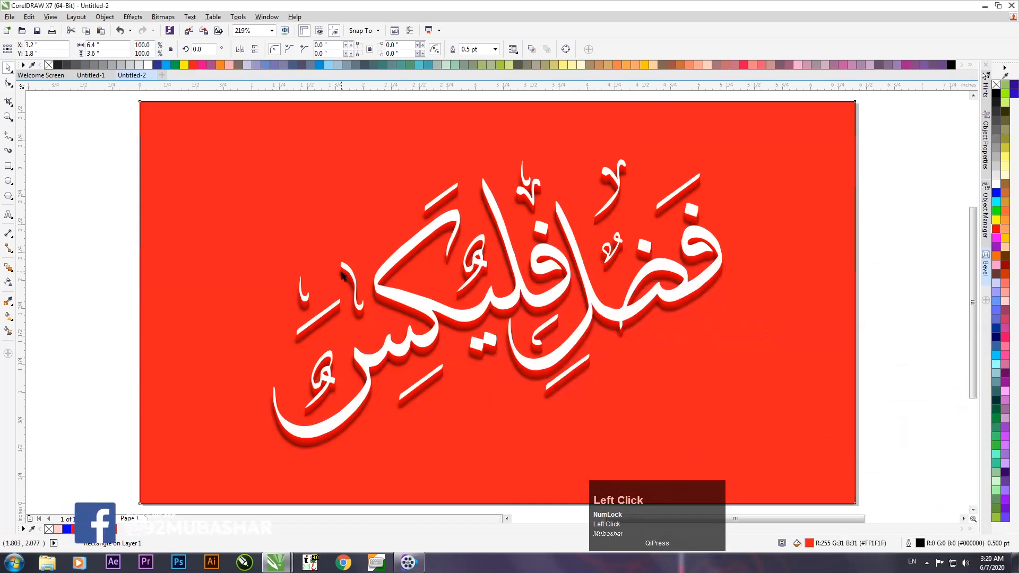
click(83, 331)
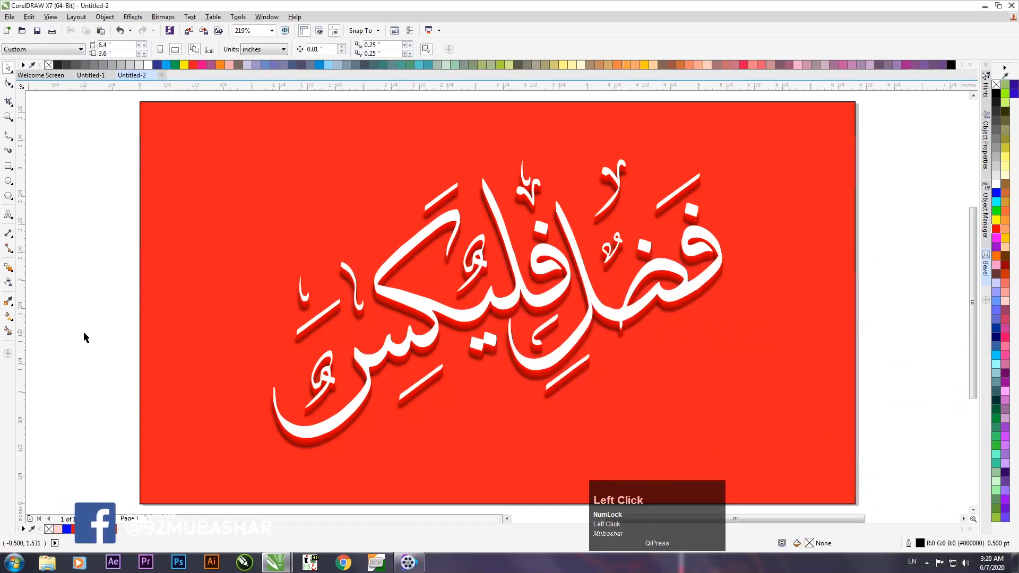